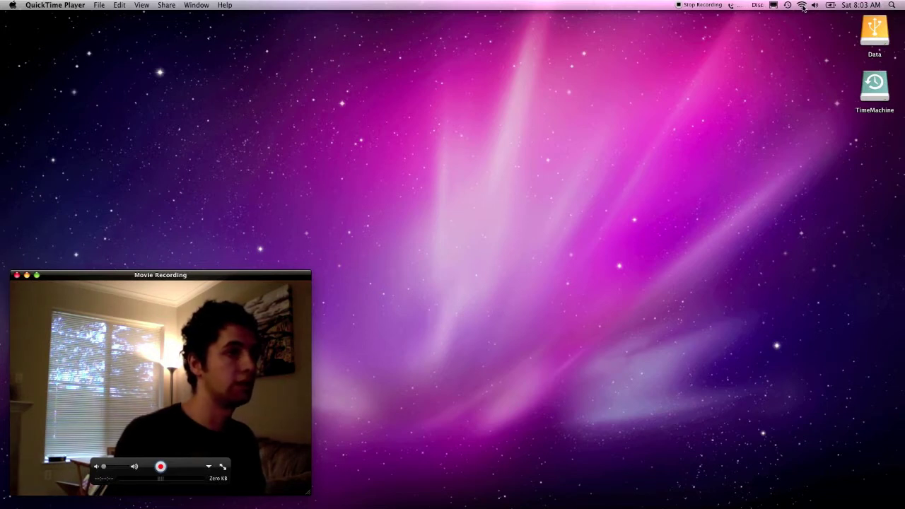
Step: Check the joined wireless network, then confirm in Bluetooth preferences that the Apple Wireless Mouse is connected
left_click(802, 6)
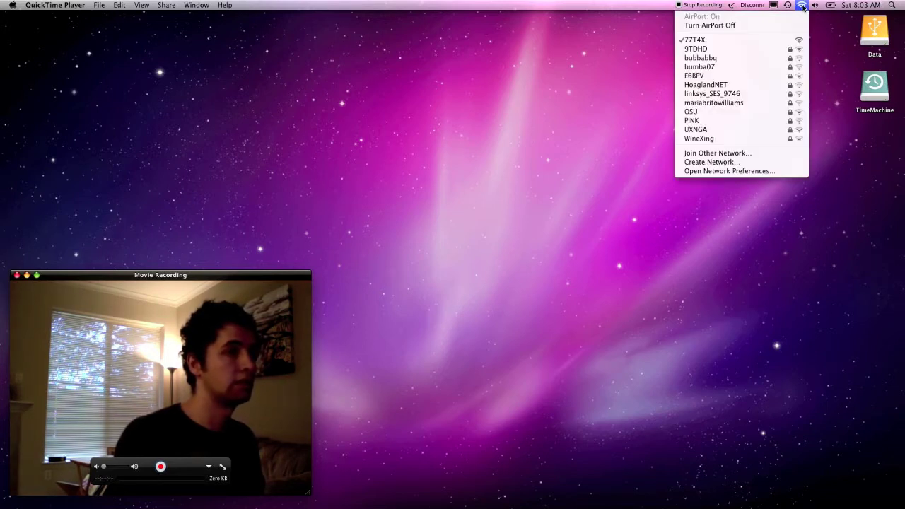
left_click(823, 44)
left_click(14, 5)
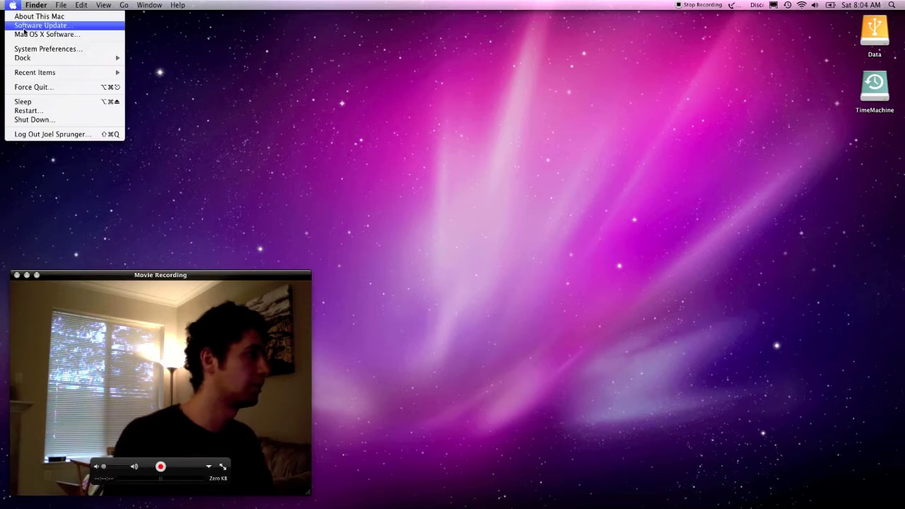
left_click(30, 49)
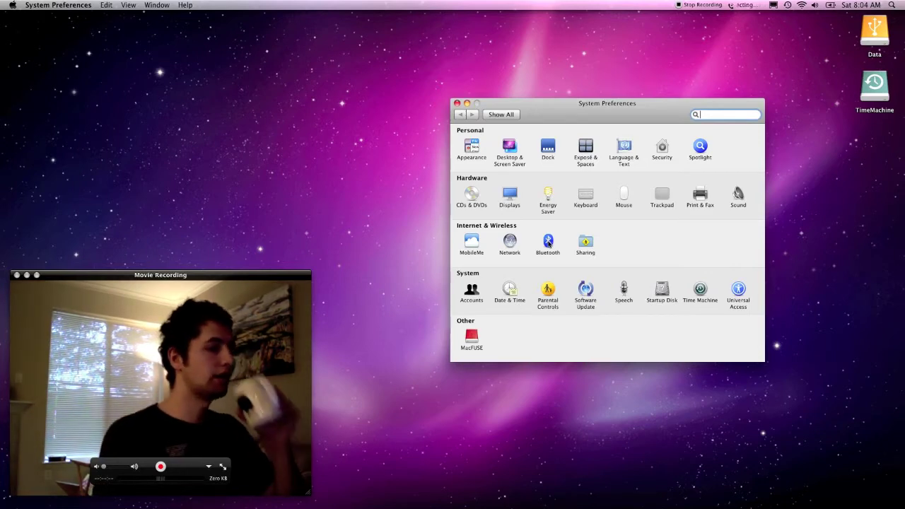
left_click(548, 243)
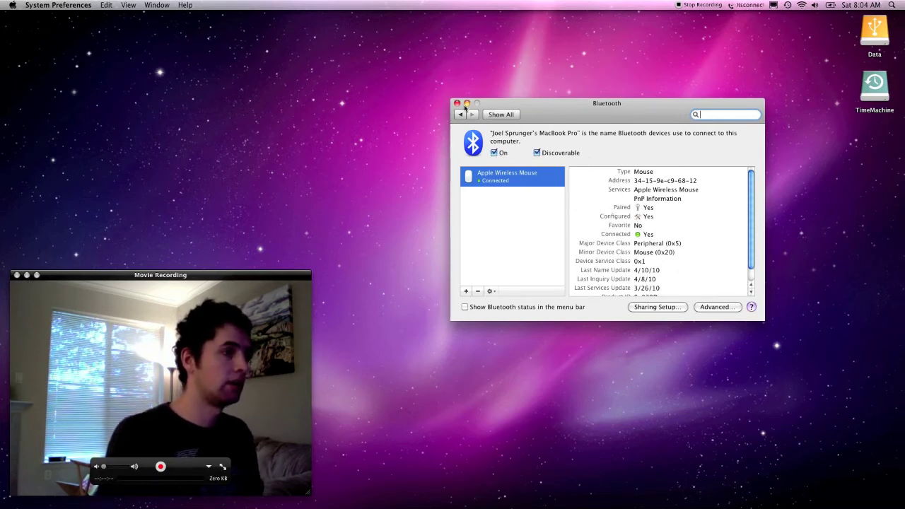
left_click(500, 114)
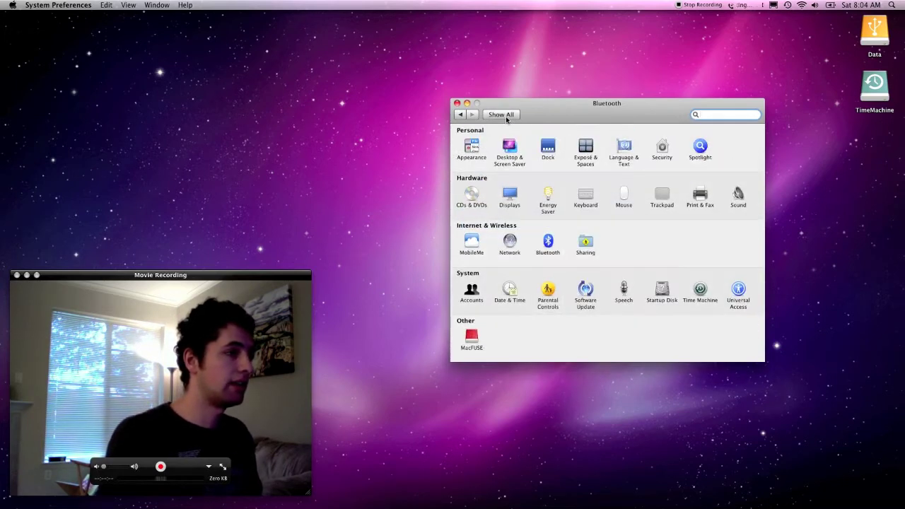
Step: Create a Bluetooth DUN network service named 'ESC Blackberry Moem' and start it connecting
left_click(511, 243)
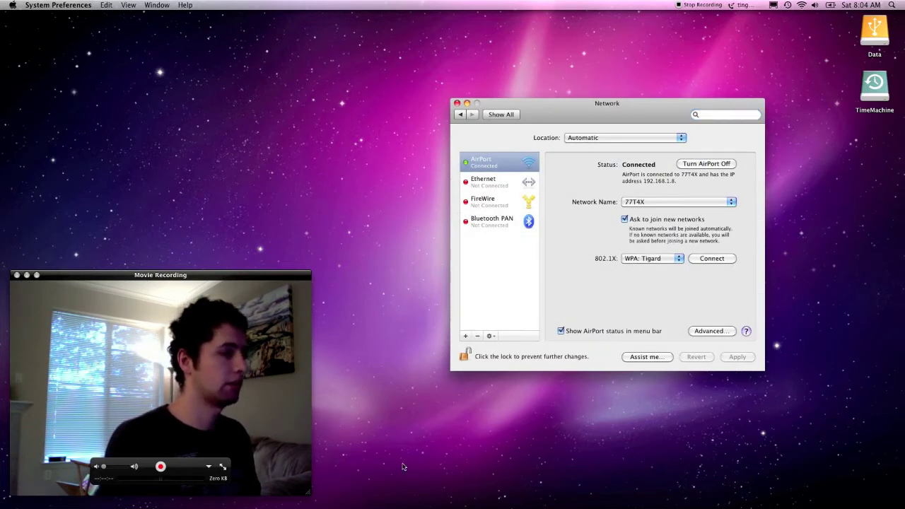
left_click(465, 337)
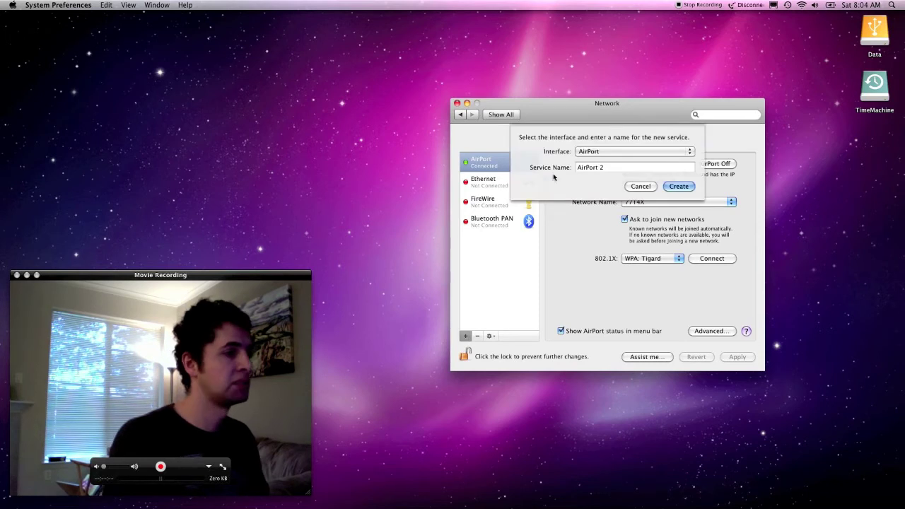
left_click(655, 151)
left_click(638, 177)
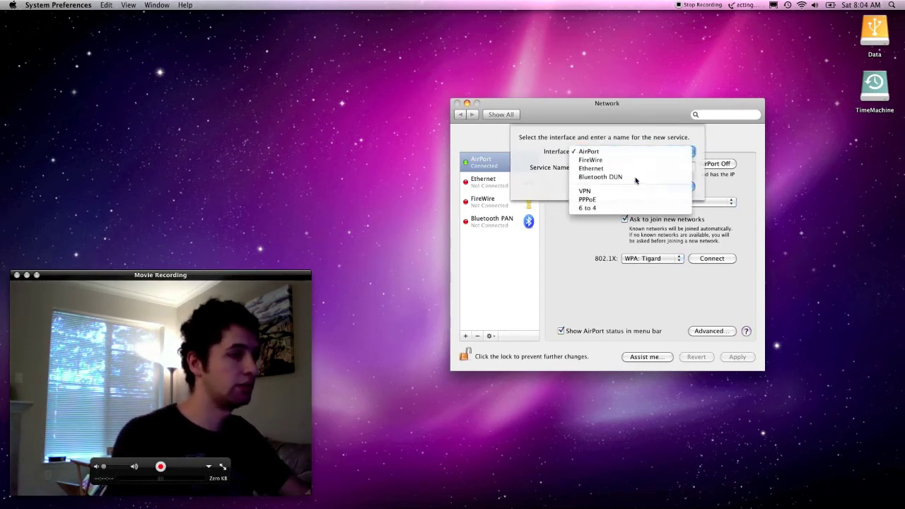
key("Tab")
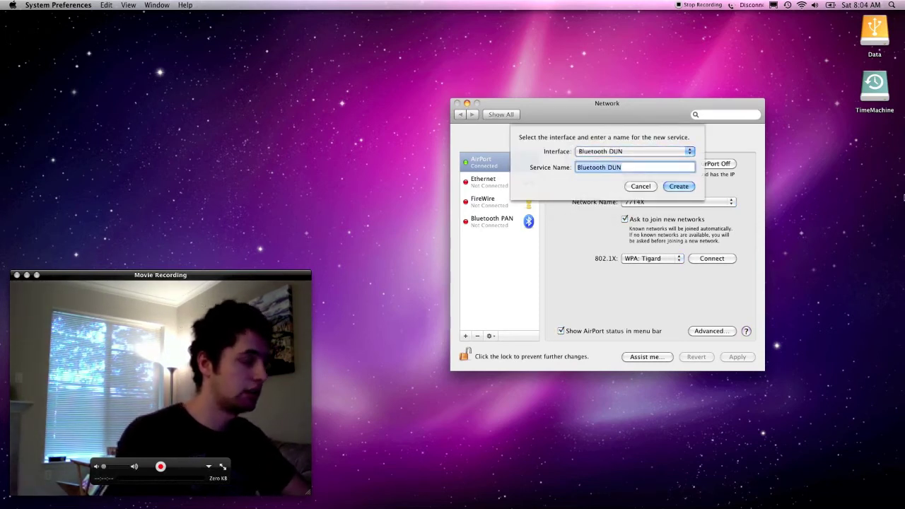
type("ESC")
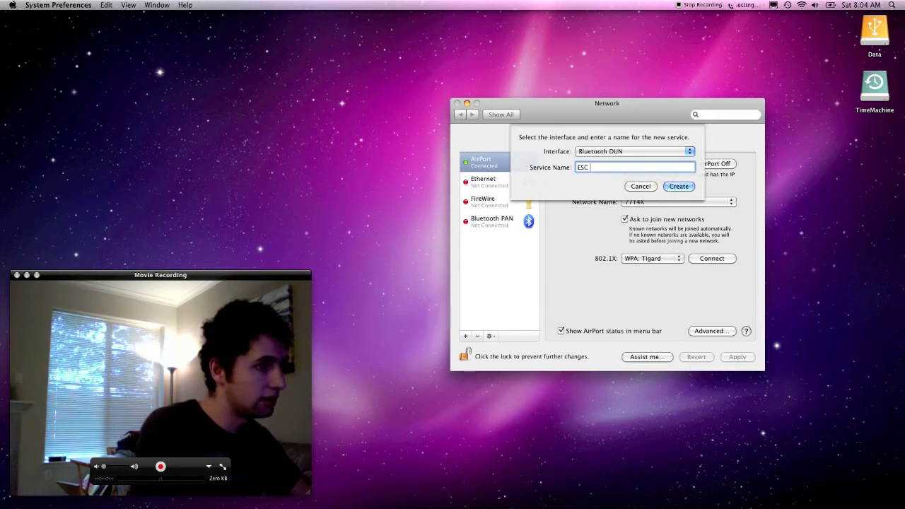
type(" Bla")
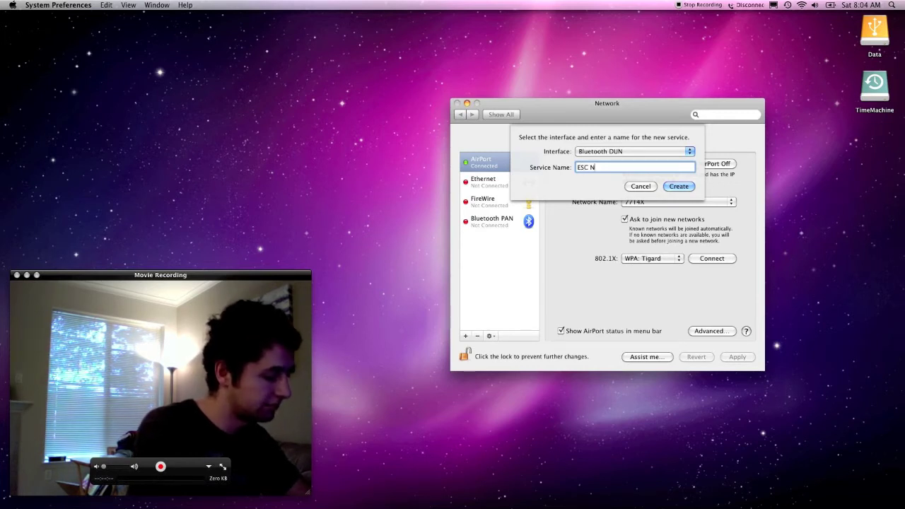
type("ckberry")
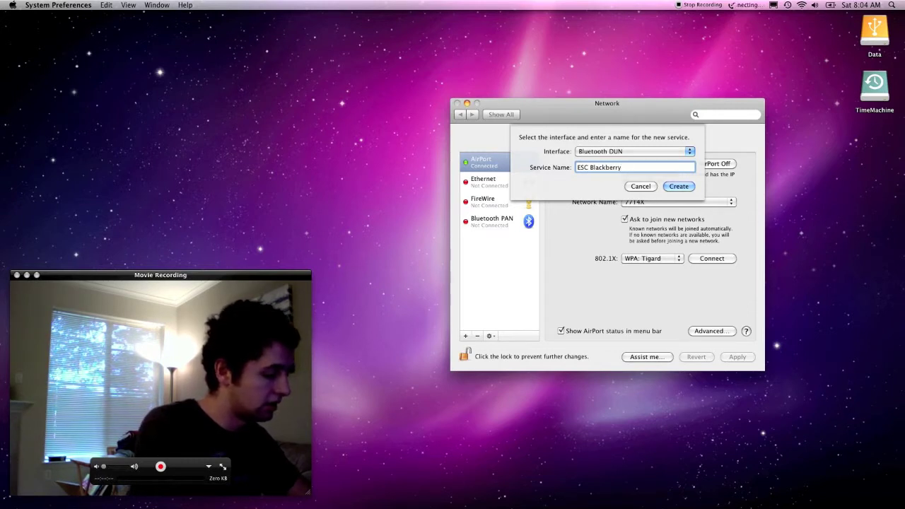
type(" Moem")
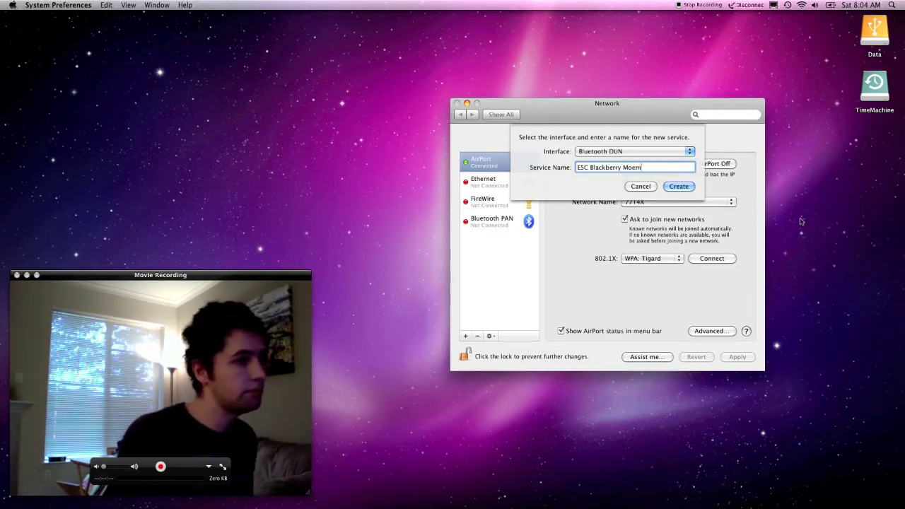
left_click(676, 186)
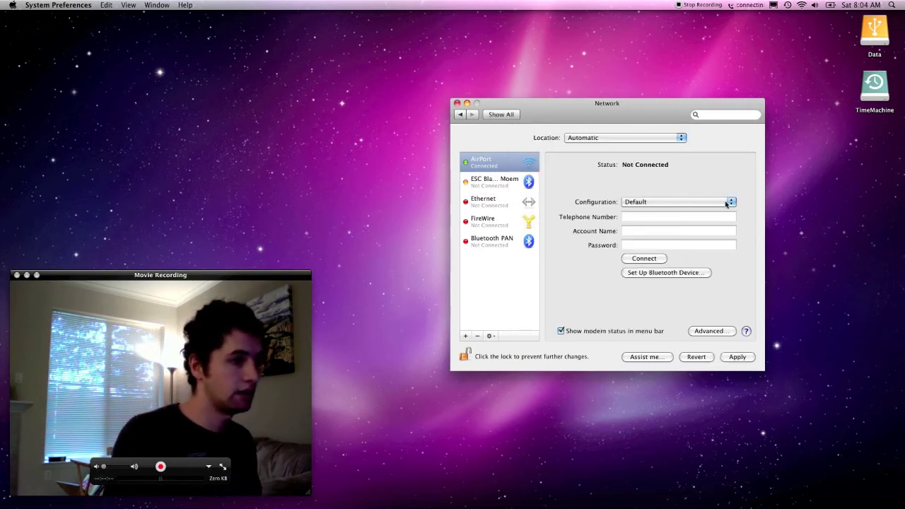
left_click(653, 253)
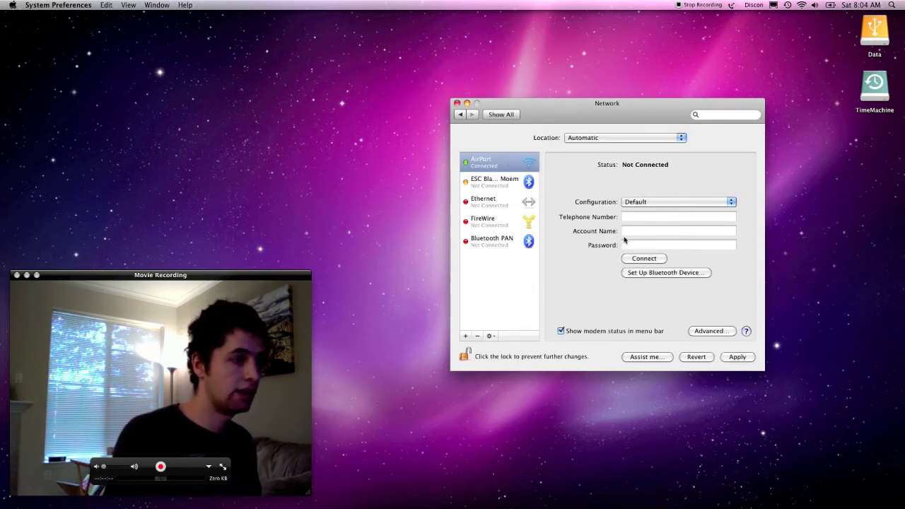
left_click_drag(654, 107, 708, 25)
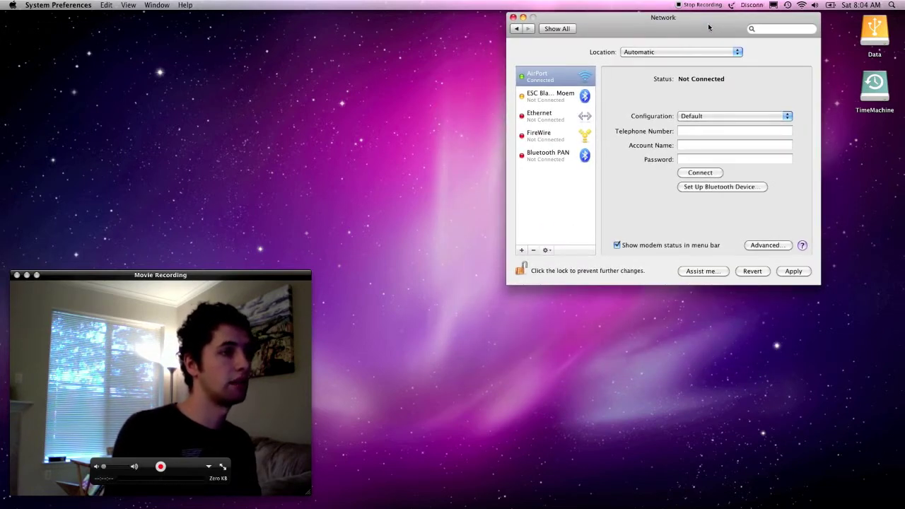
Step: Bring the BlackBerry modem tutorial back in Safari and scroll to the modem script link
mouse_move(692, 504)
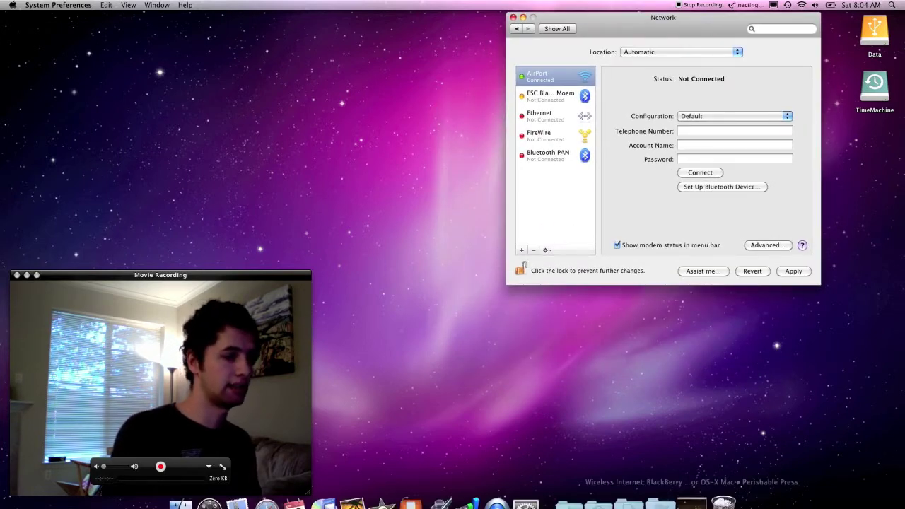
left_click(692, 502)
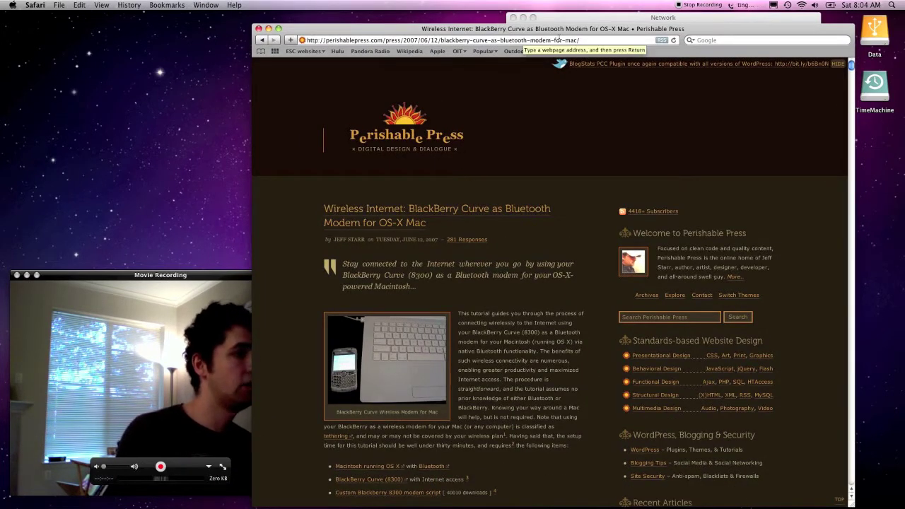
left_click_drag(593, 29, 506, 17)
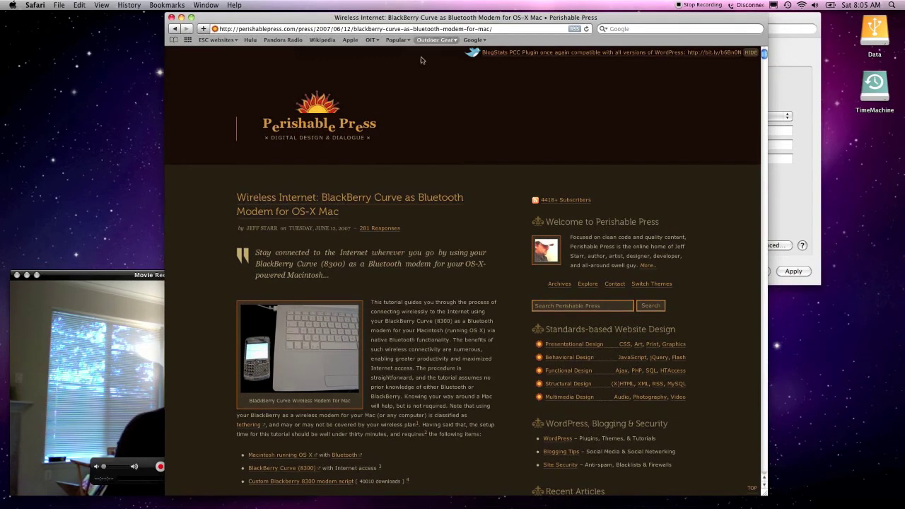
scroll(505, 359, "down", 5)
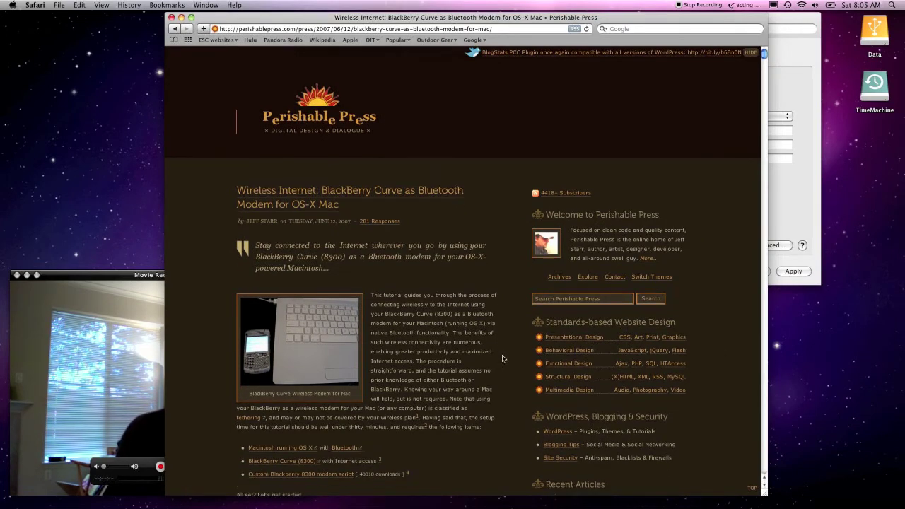
scroll(504, 359, "down", 3)
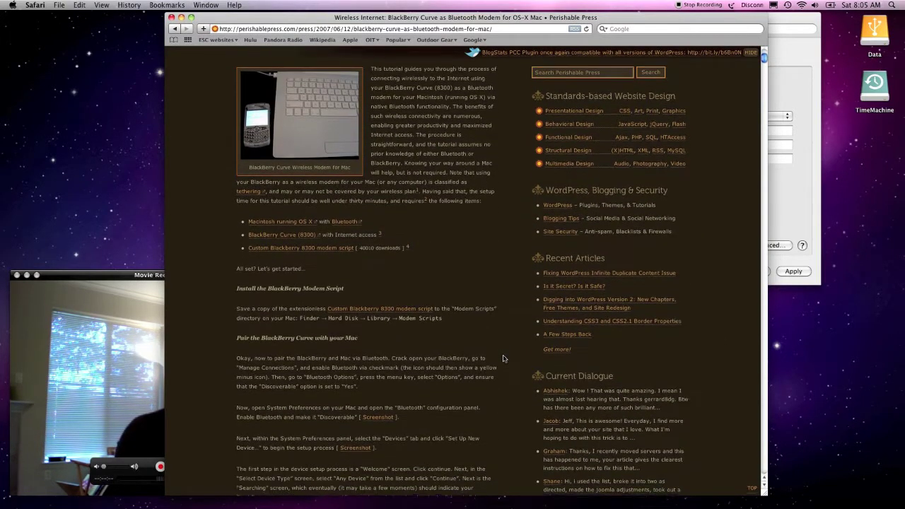
scroll(504, 358, "down", 5)
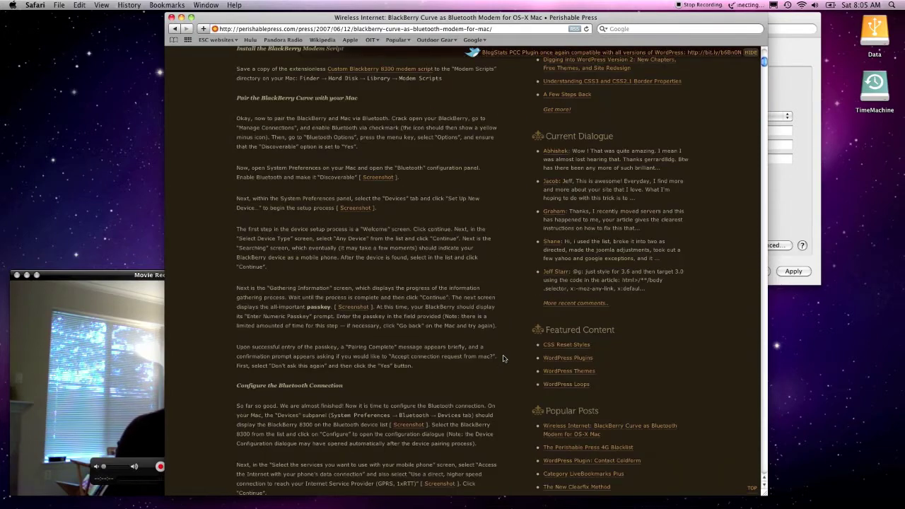
scroll(504, 358, "up", 1)
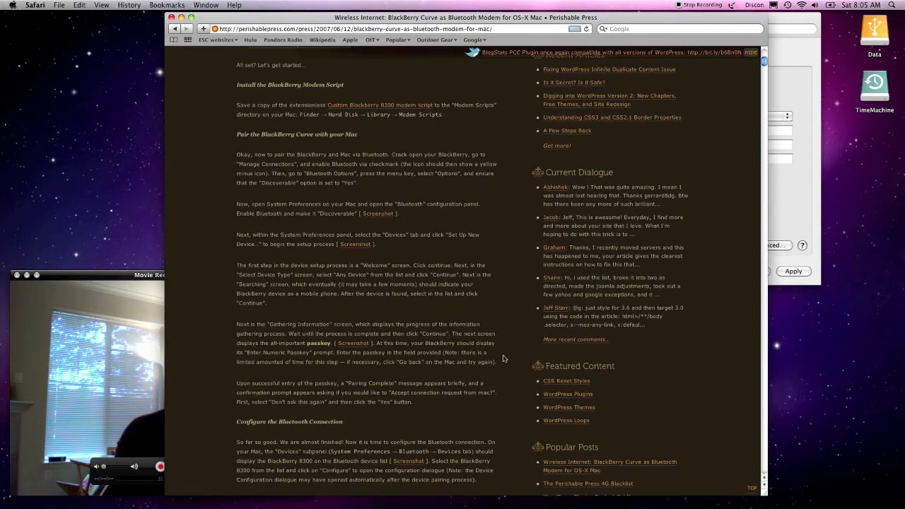
scroll(504, 359, "up", 8)
scroll(505, 358, "down", 5)
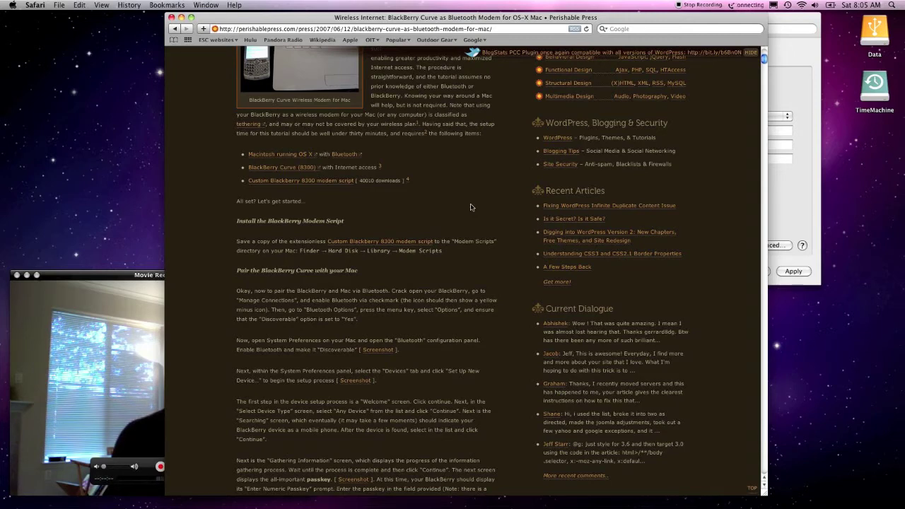
scroll(470, 207, "down", 4)
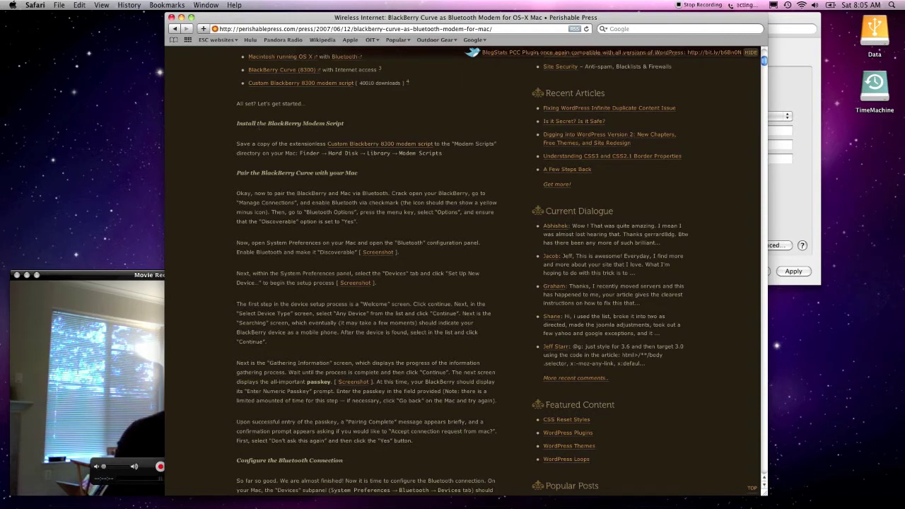
Step: Download the Custom BlackBerry 8300 modem script, then open a Finder window of the home folder
left_click_drag(237, 123, 374, 125)
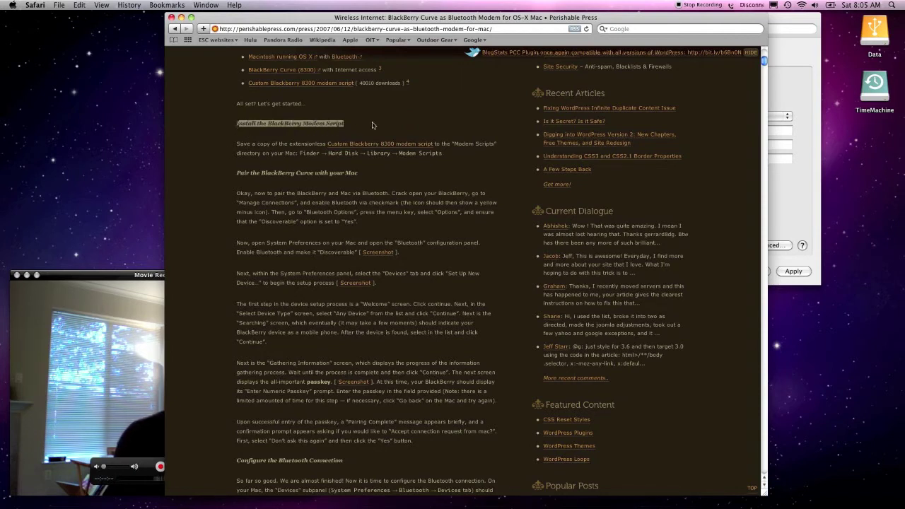
left_click(374, 126)
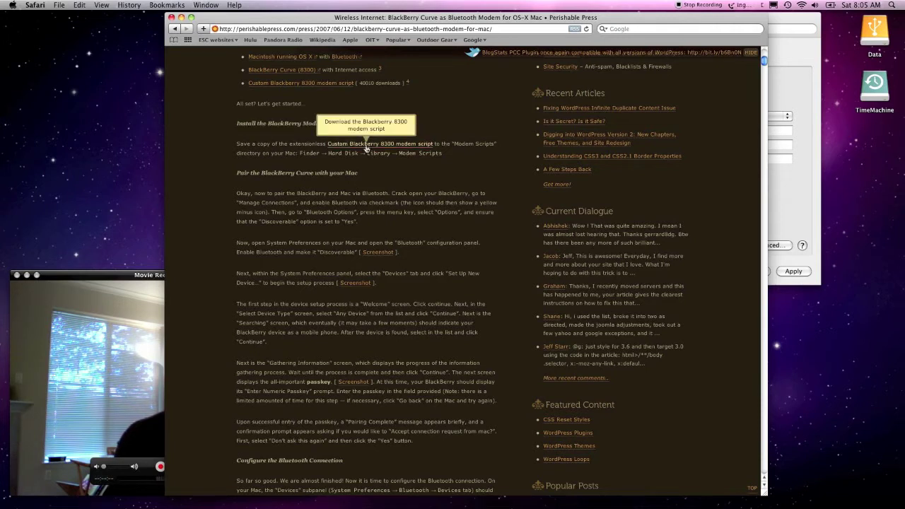
left_click(367, 144)
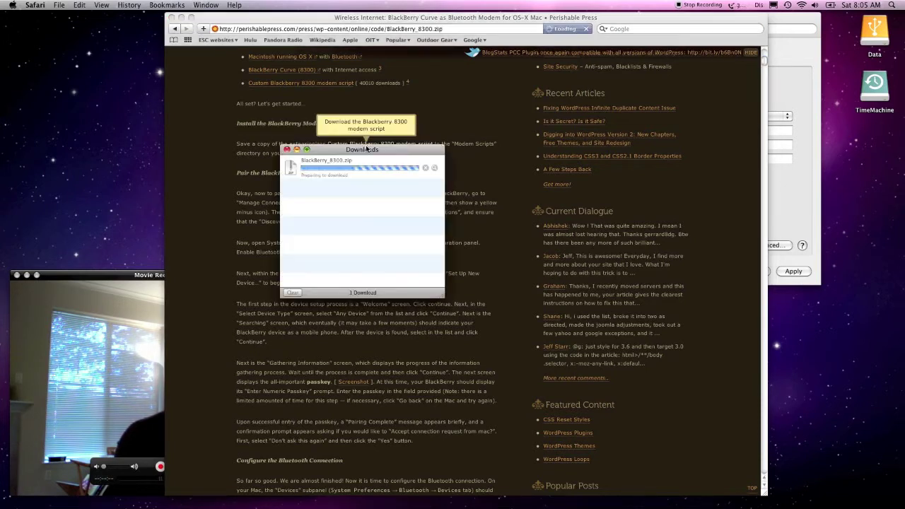
left_click(287, 150)
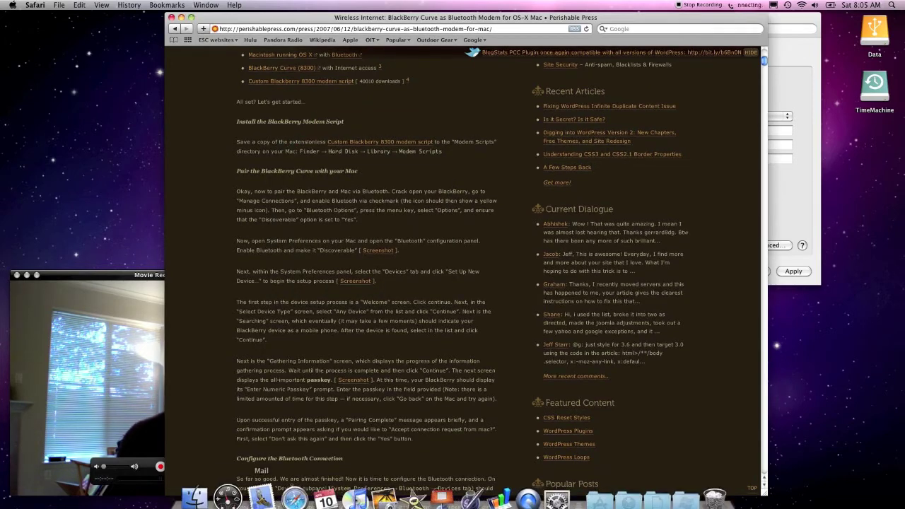
left_click(195, 495)
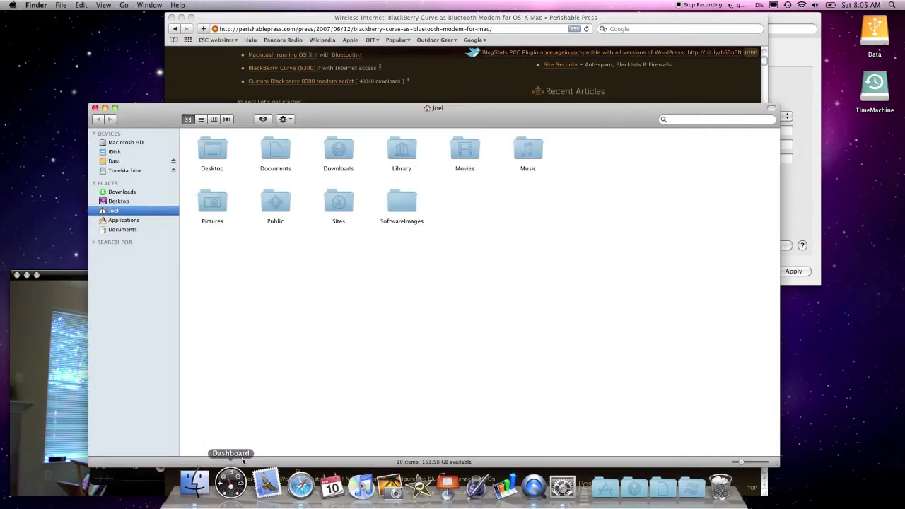
Step: Open Downloads and Macintosh HD > Library > Modem Scripts in two Finder windows
key("super+n")
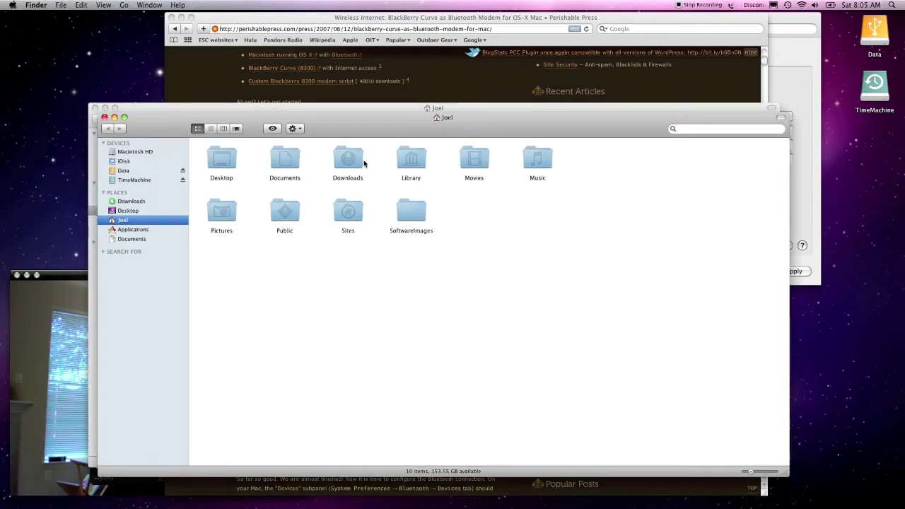
double_click(352, 162)
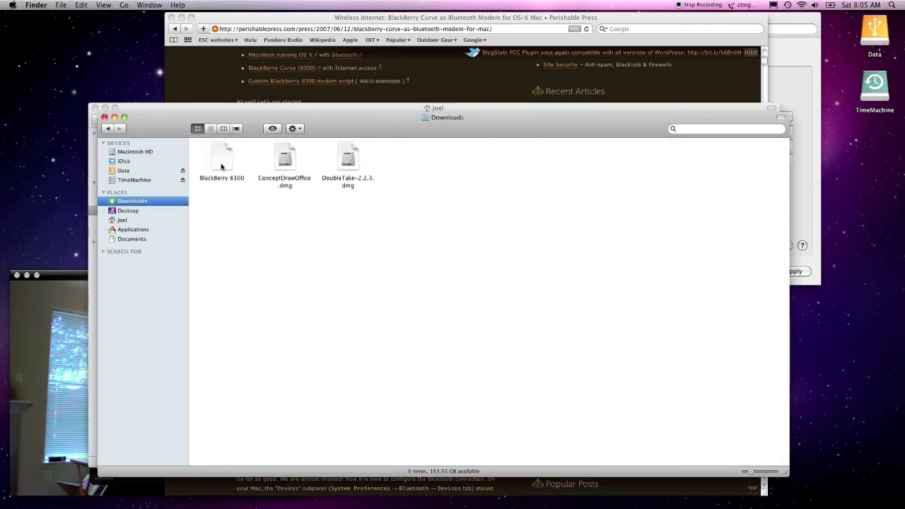
left_click_drag(147, 116, 264, 232)
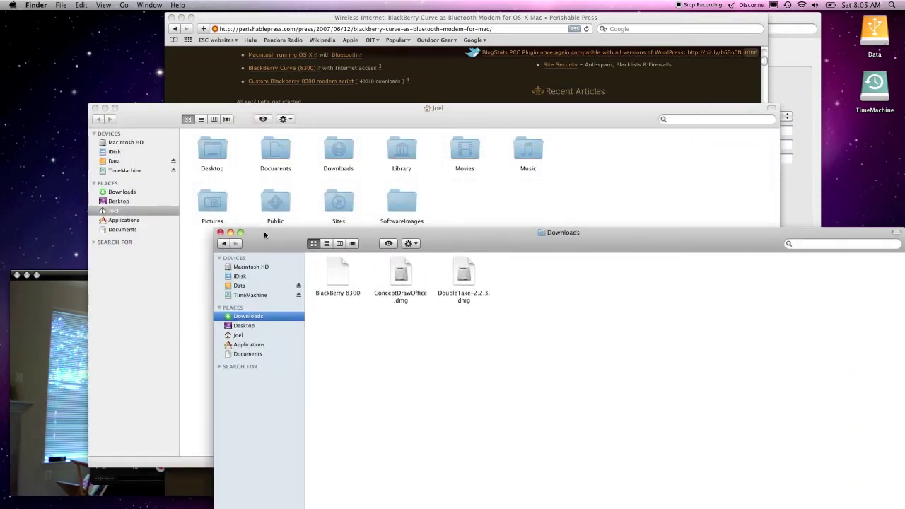
left_click(117, 145)
left_click(119, 144)
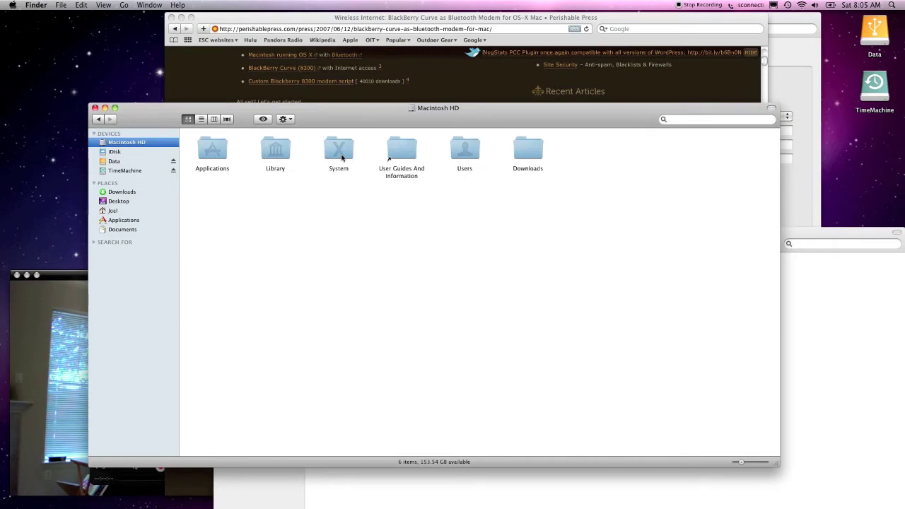
double_click(276, 152)
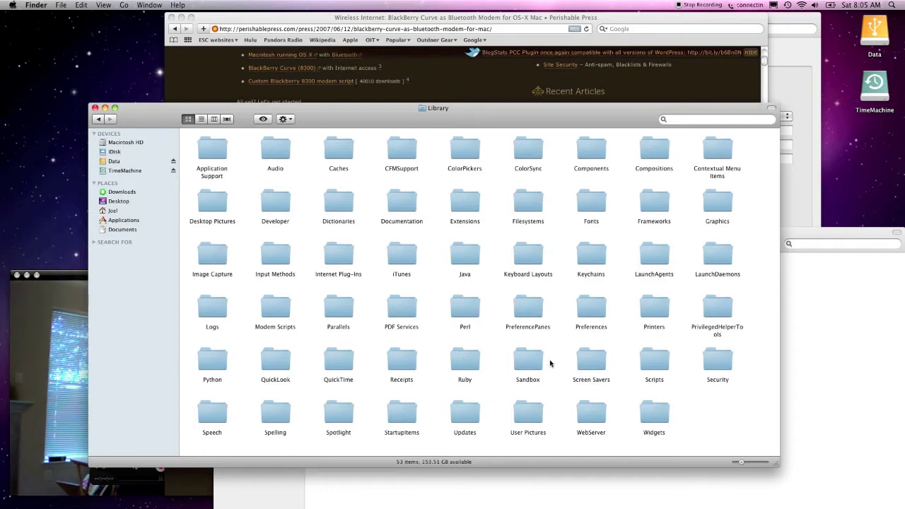
double_click(269, 302)
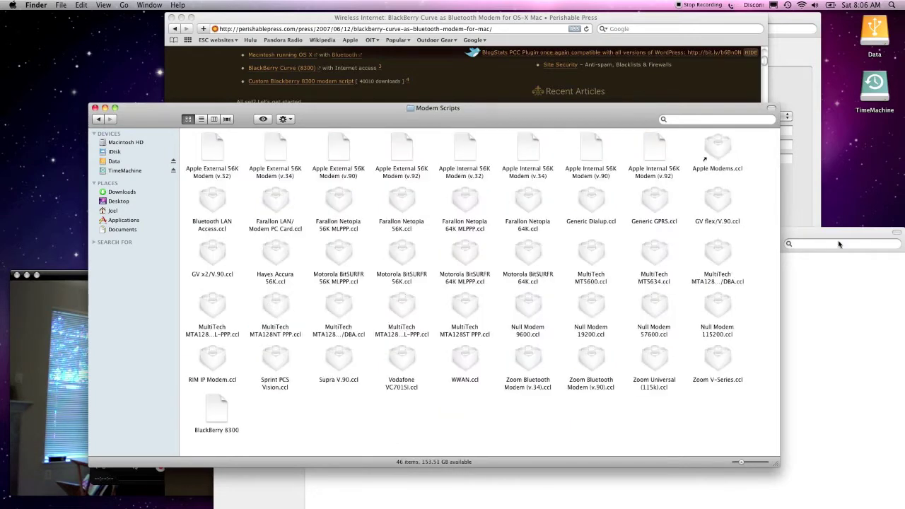
Step: Move BlackBerry 8300 into Modem Scripts, replacing the existing copy, and close both windows
left_click(839, 244)
left_click(344, 263)
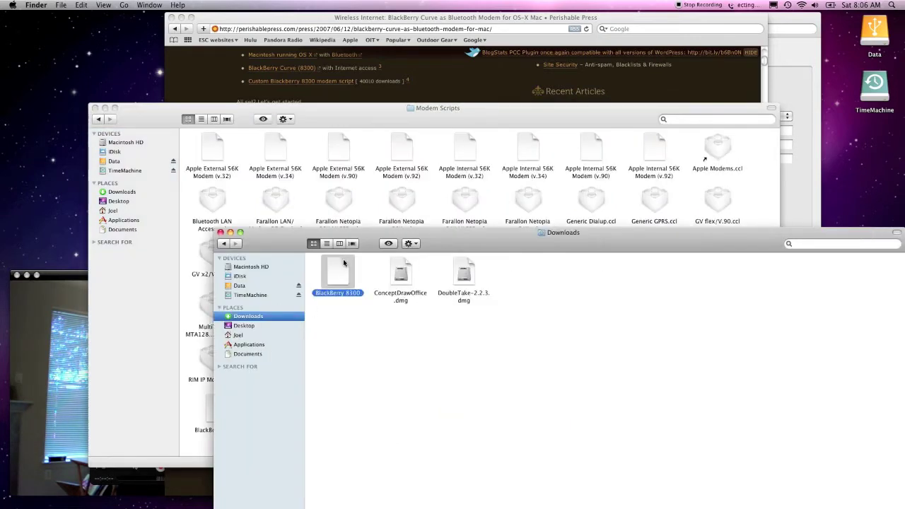
left_click_drag(343, 263, 382, 186)
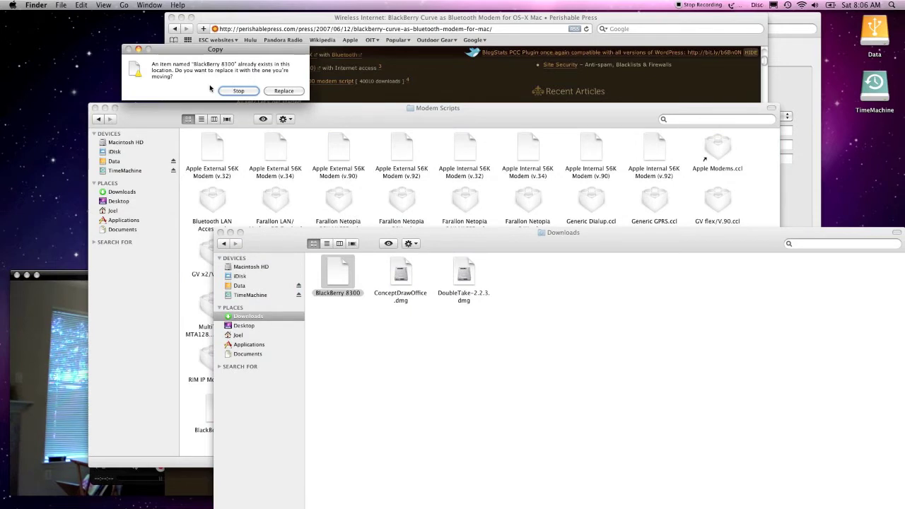
left_click(283, 91)
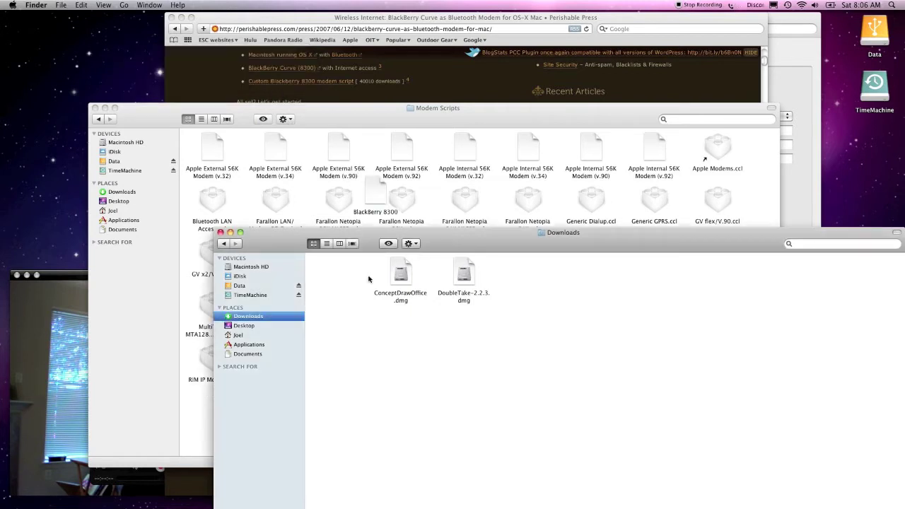
left_click(221, 232)
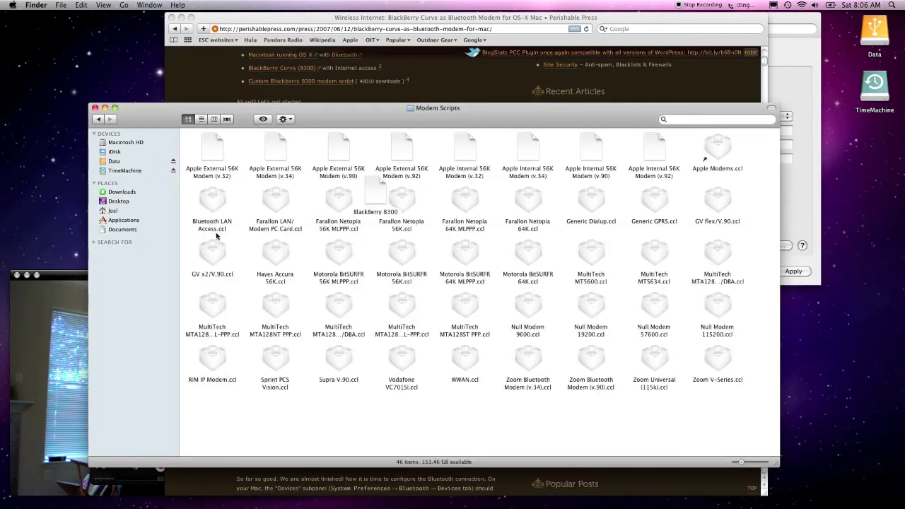
left_click(95, 109)
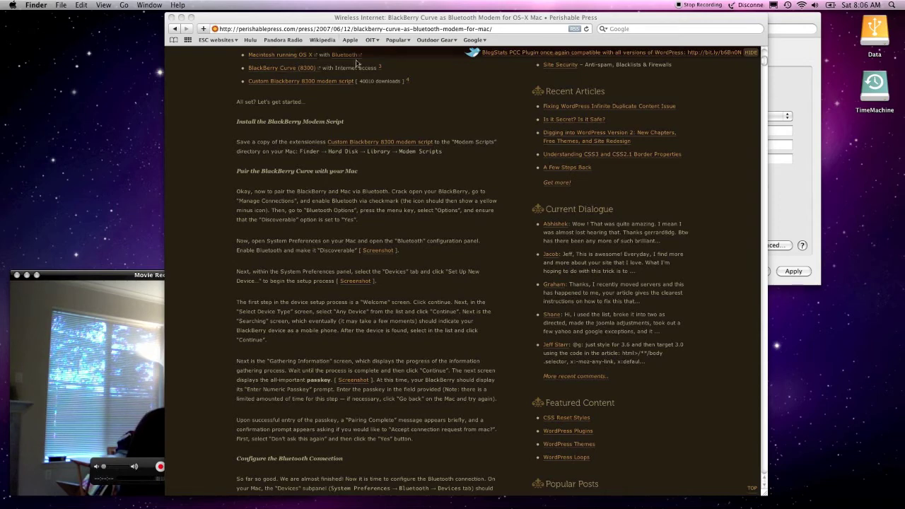
Step: Place Safari on the left and the Network preferences on the right side
left_click_drag(491, 12, 338, 38)
left_click(615, 35)
left_click_drag(615, 35, 697, 82)
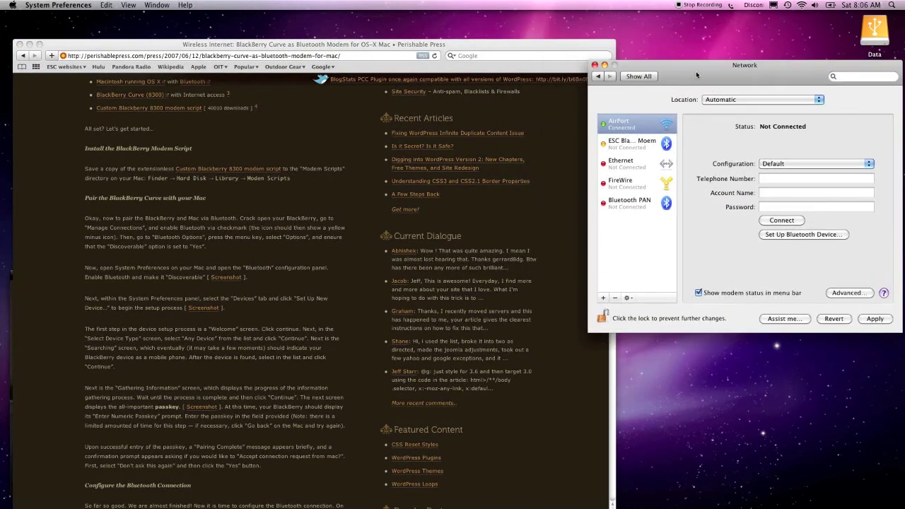
left_click(356, 330)
Step: Scroll the tutorial to the Cingular settings and select the telephone value wap.cingular
scroll(356, 335, "down", 10)
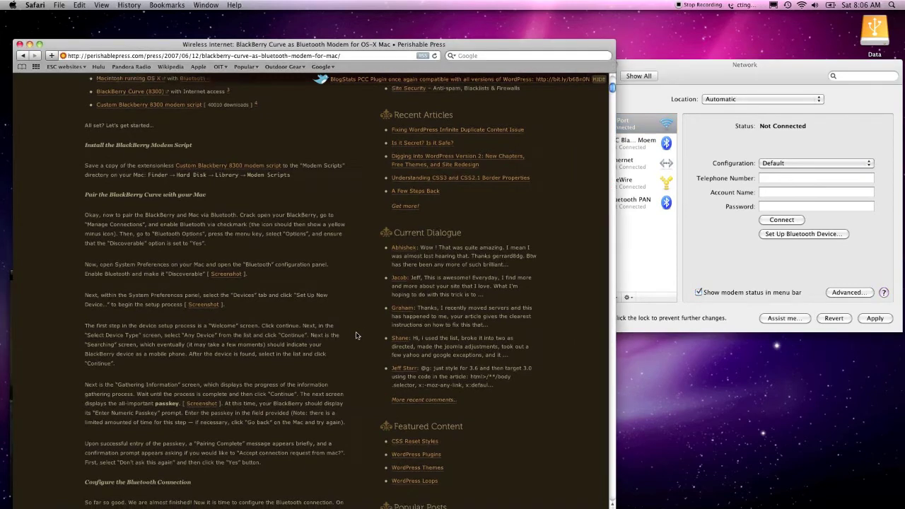
scroll(357, 335, "down", 5)
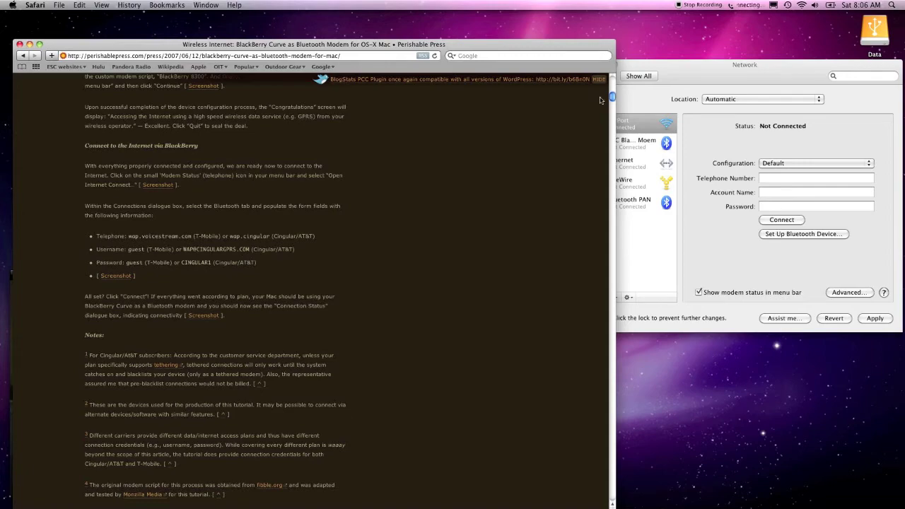
mouse_move(612, 99)
left_mouse_down()
mouse_move(602, 162)
mouse_move(606, 99)
left_mouse_up()
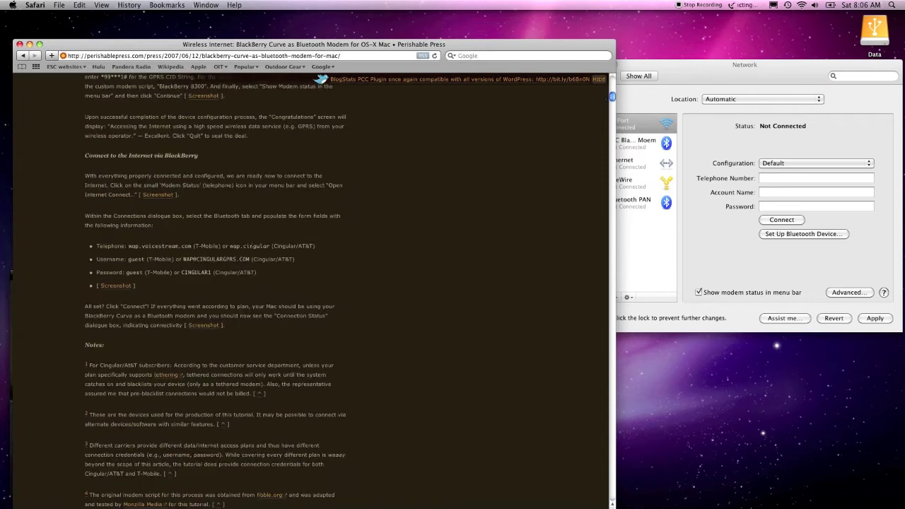
left_click_drag(271, 246, 233, 246)
left_click(782, 178)
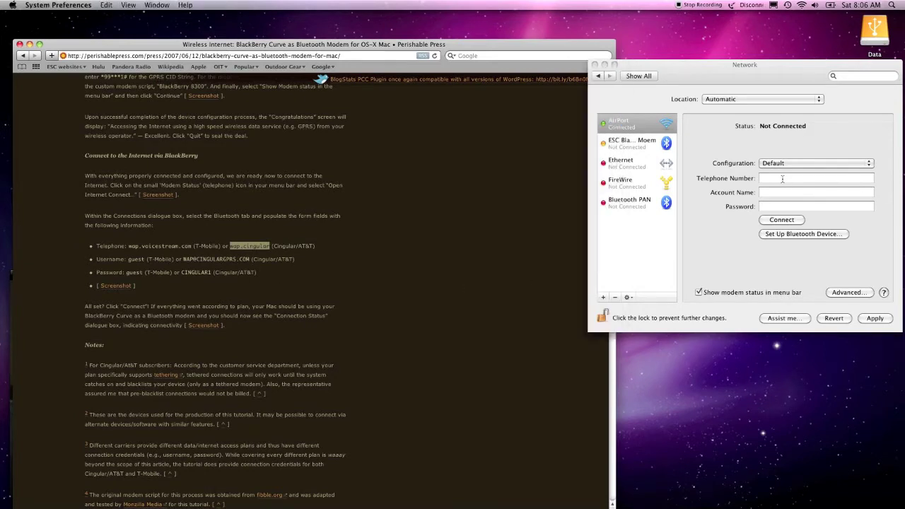
type("wap.cingular")
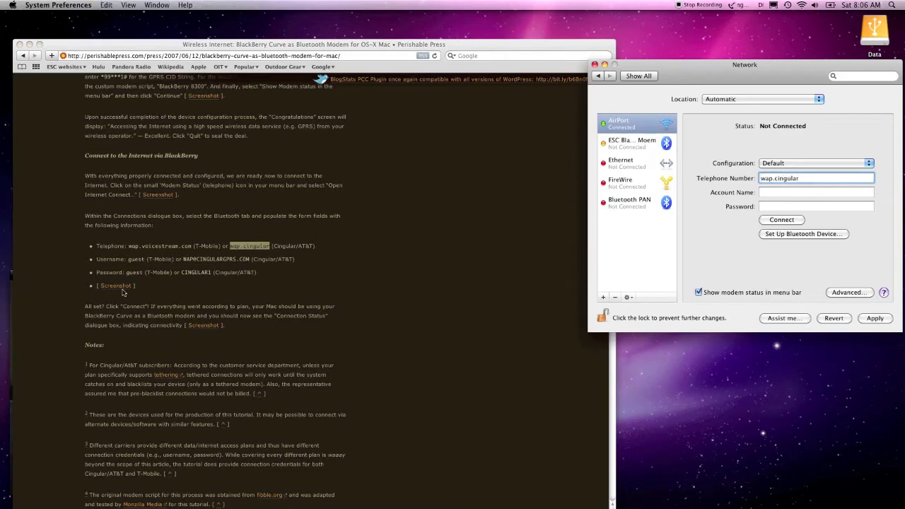
left_click(242, 260)
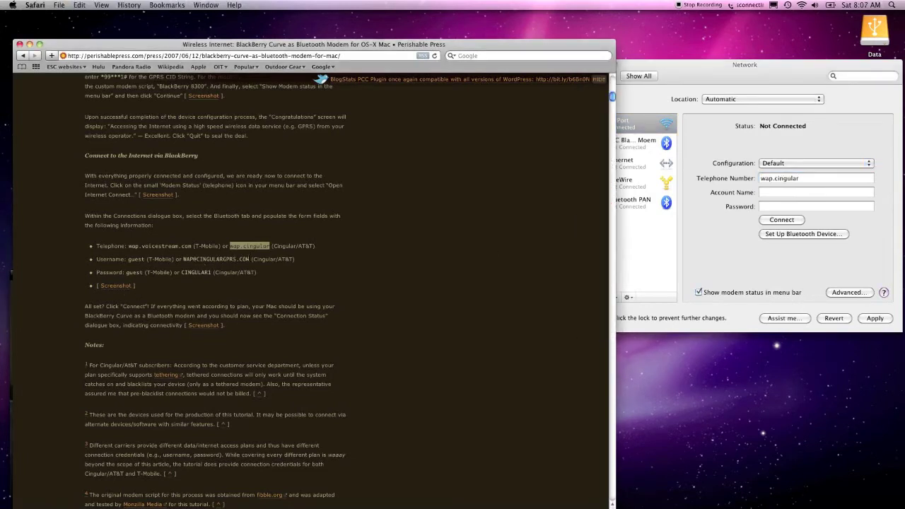
left_click_drag(250, 259, 183, 259)
key("super+c")
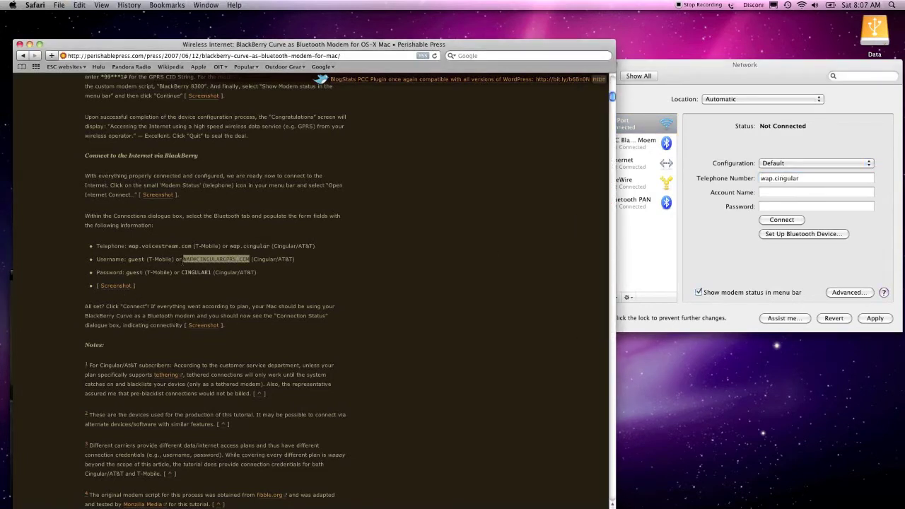
left_click(793, 193)
key("super+v")
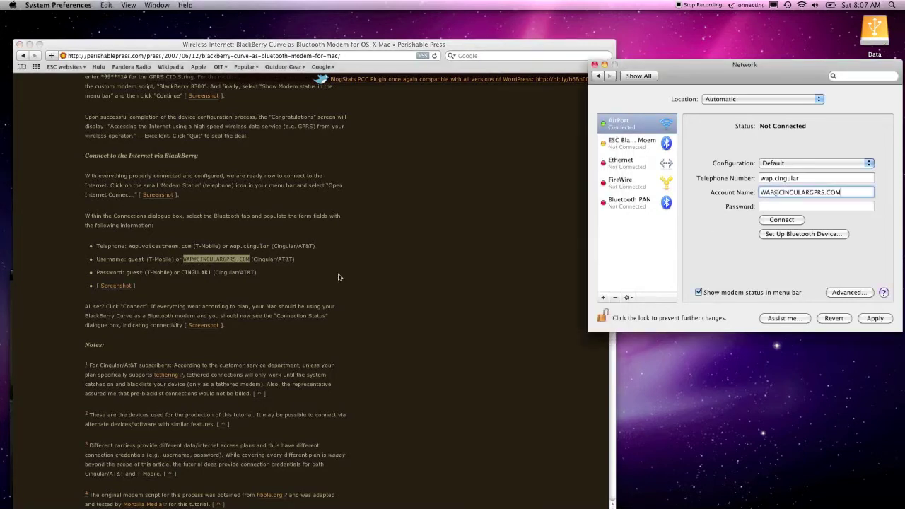
Step: Copy the Cingular password from the tutorial into the Password field and apply the settings
left_click(208, 271)
left_click_drag(211, 272, 182, 273)
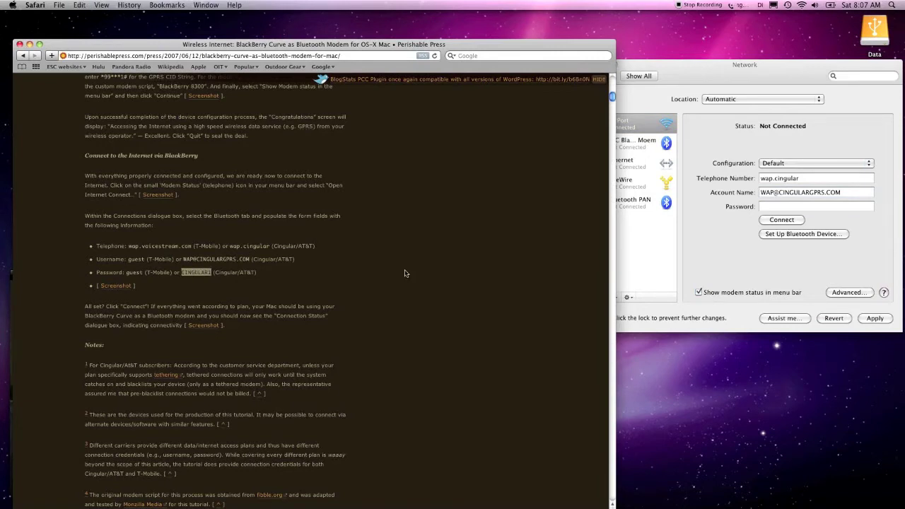
left_click(780, 207)
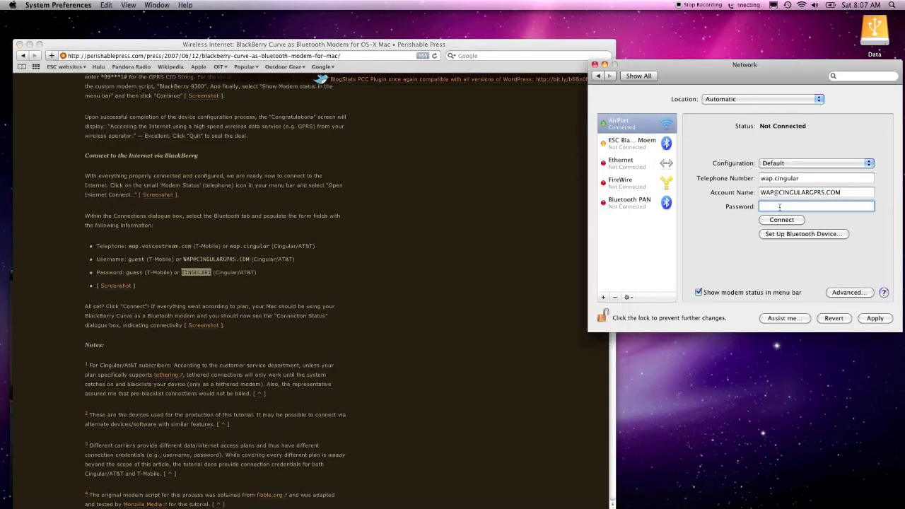
key("super+v")
left_click(875, 320)
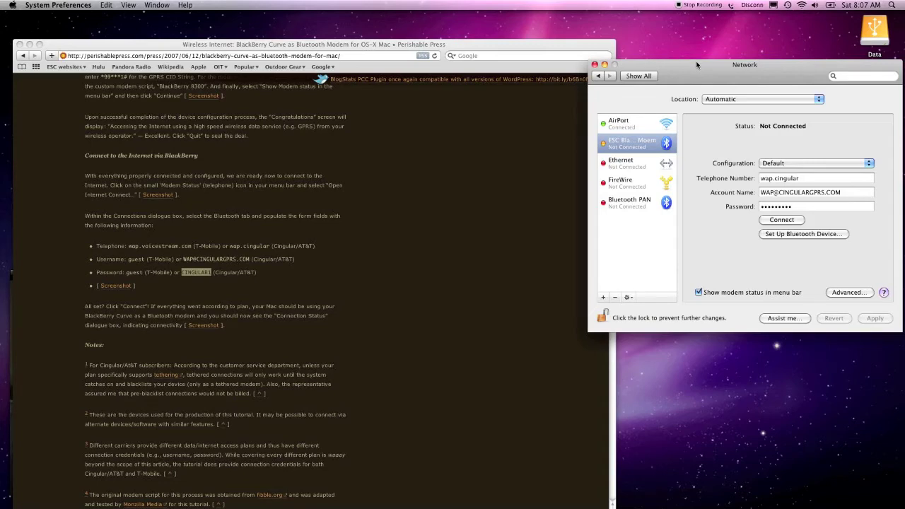
left_click(639, 75)
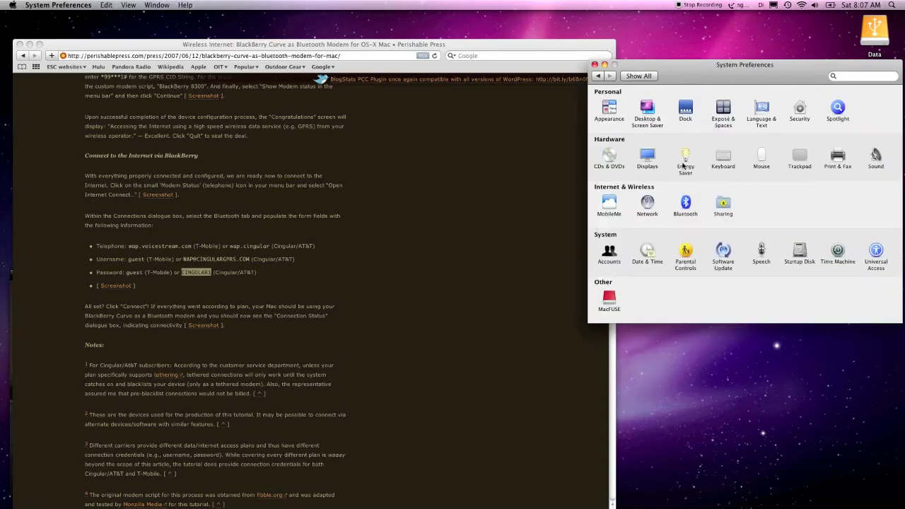
Step: Start Bluetooth device setup, minimize the tutorial, and continue with the BlackBerry 8310
left_click(685, 204)
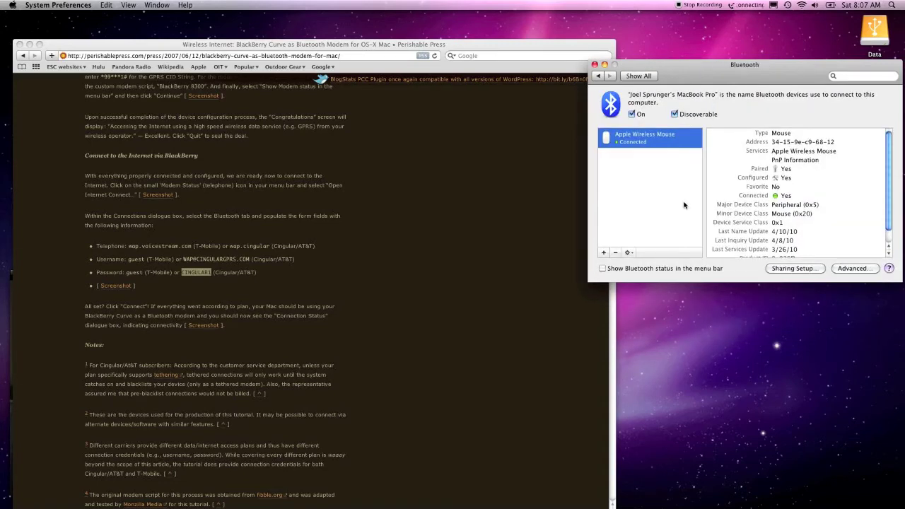
left_click(603, 252)
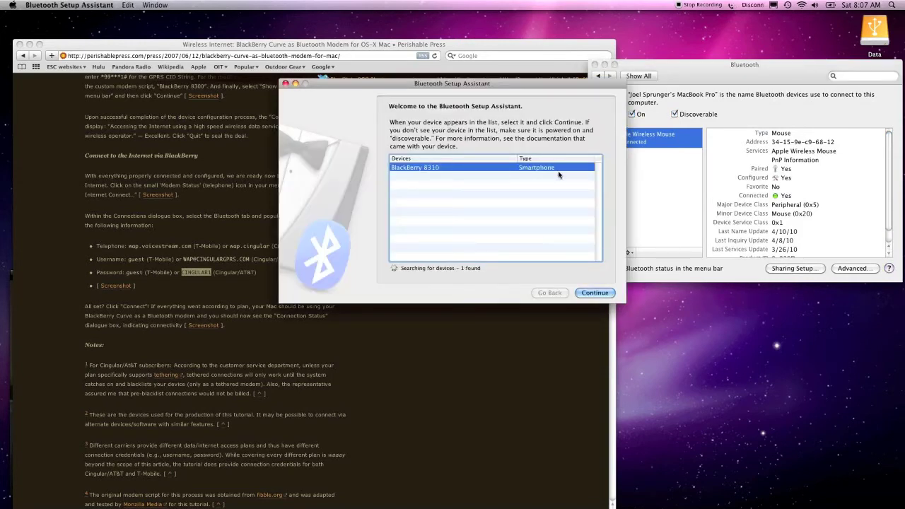
left_click_drag(441, 43, 644, 318)
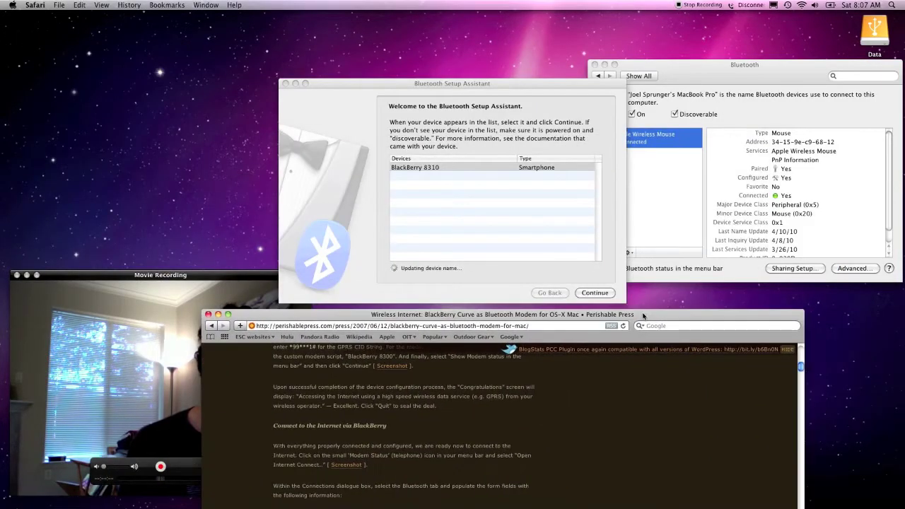
left_click(218, 314)
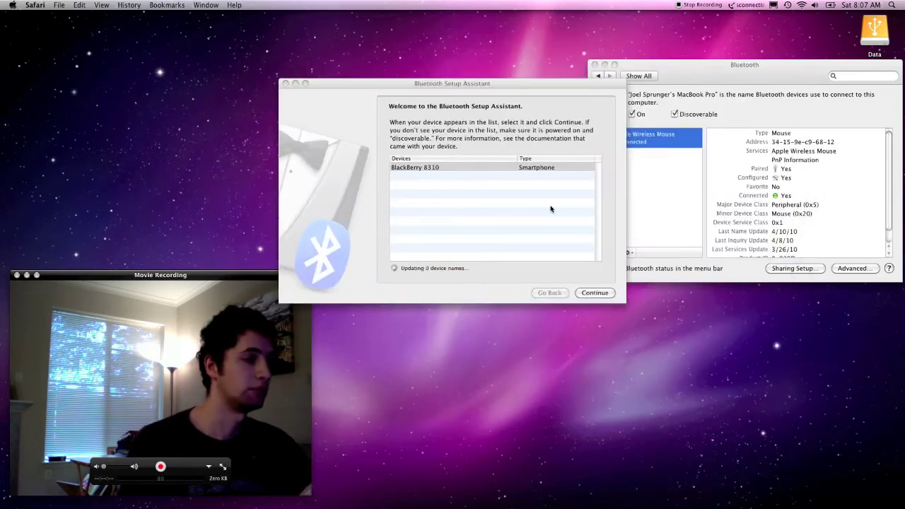
left_click(508, 169)
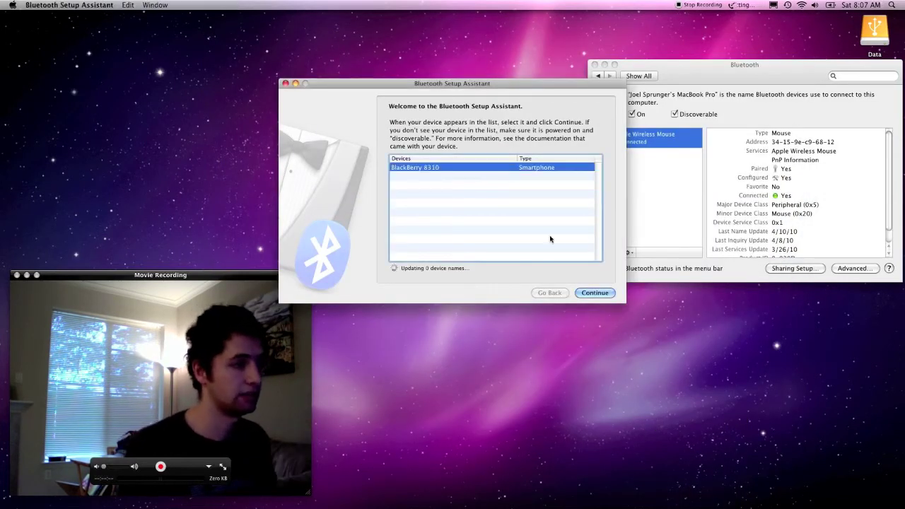
left_click(595, 294)
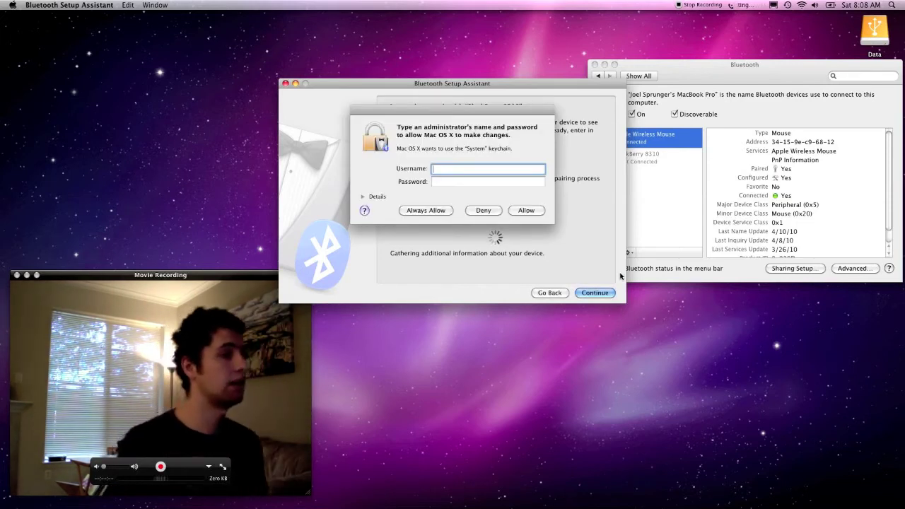
Step: Enter the administrator's name and password to allow the pairing change
type("Joel Spru")
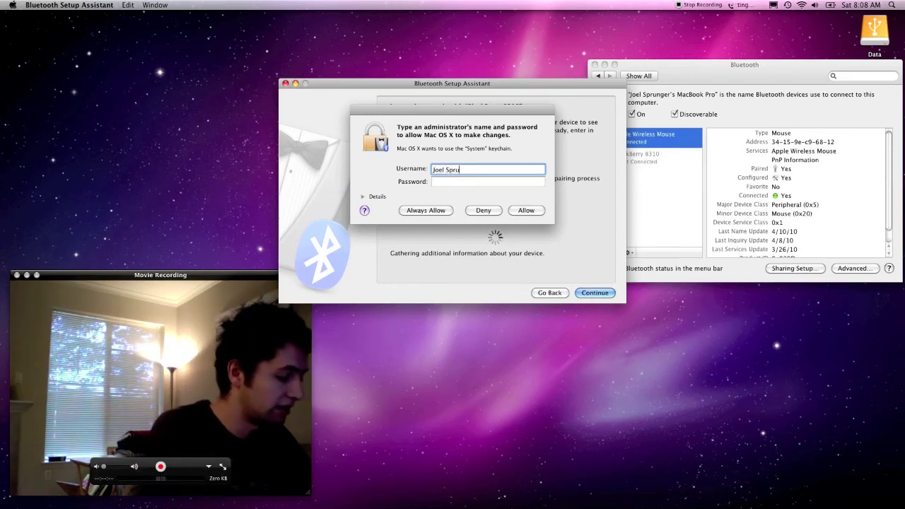
type("nger")
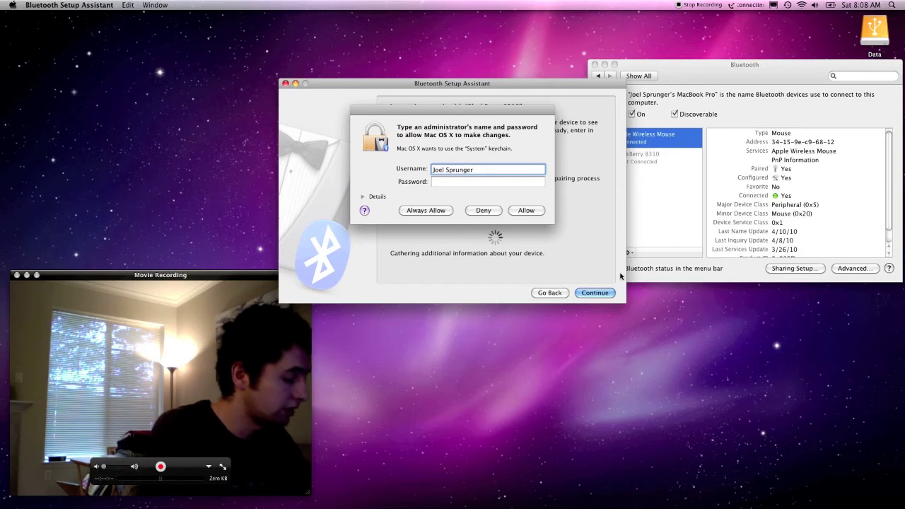
key("Tab")
type("••••")
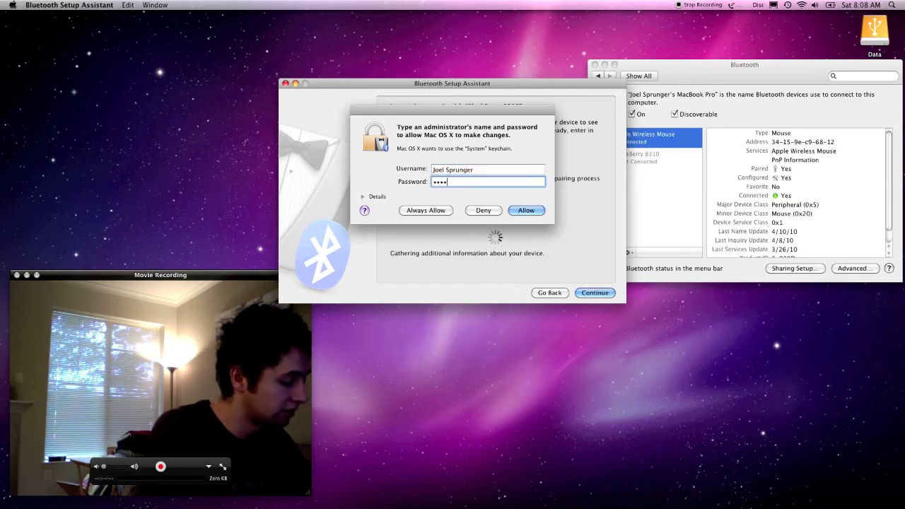
type("••••")
key("Return")
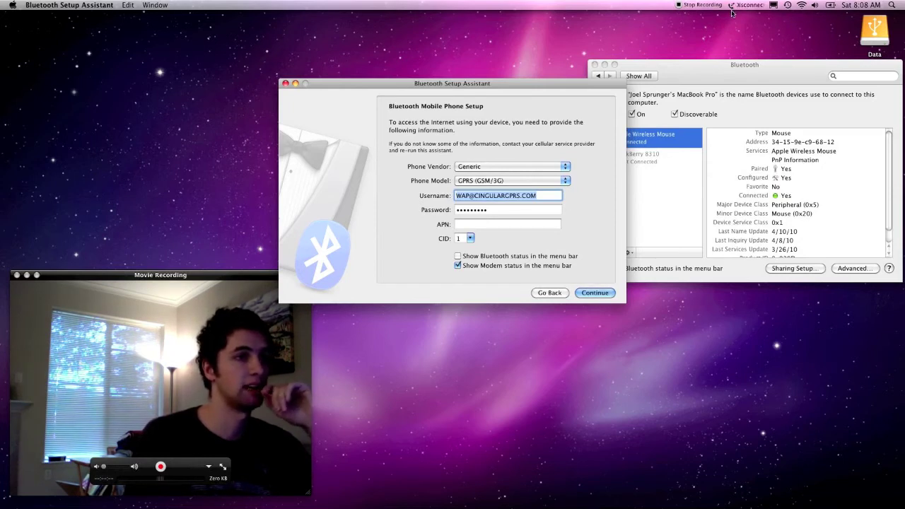
Step: Keep Show Modem status on and Bluetooth status off, finish setup, and quit the assistant
left_click(457, 266)
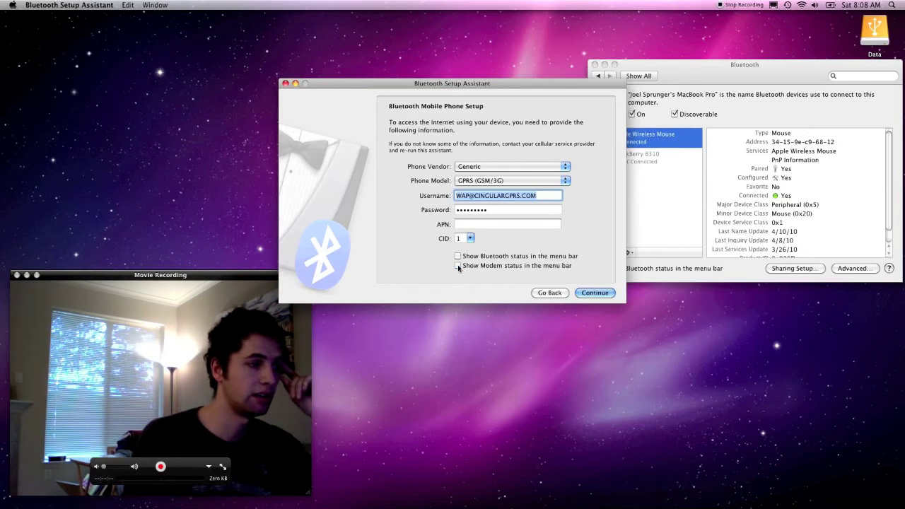
left_click(457, 266)
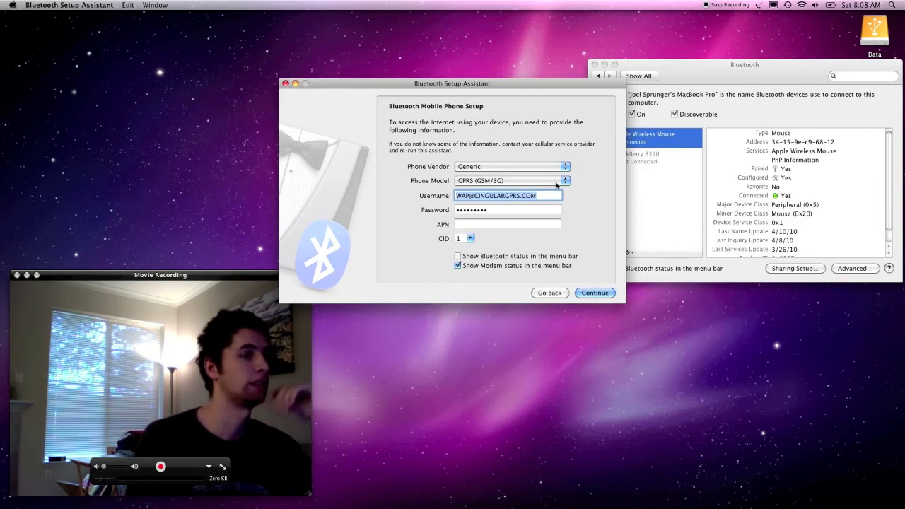
left_click(457, 257)
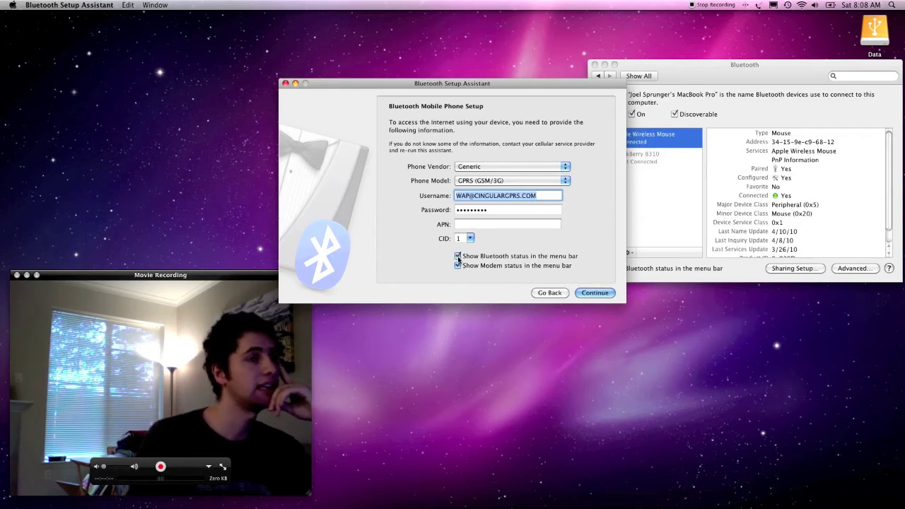
left_click(458, 257)
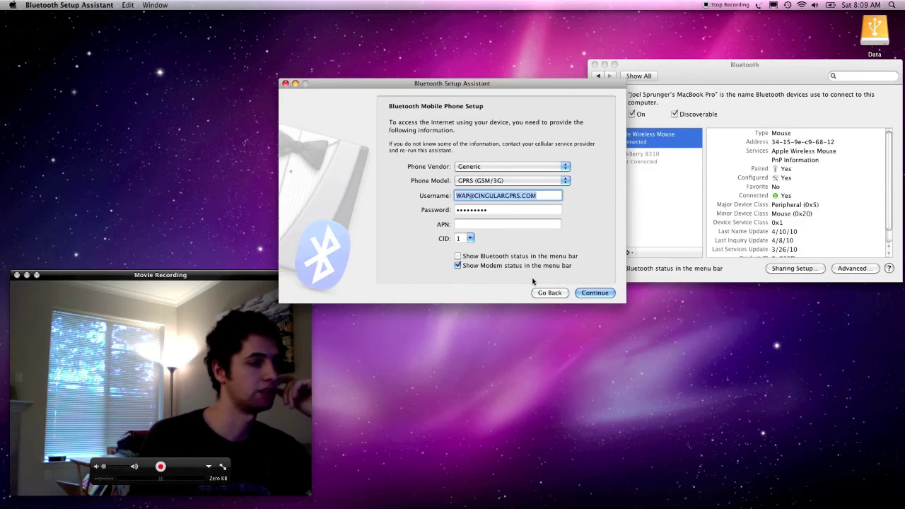
left_click(595, 293)
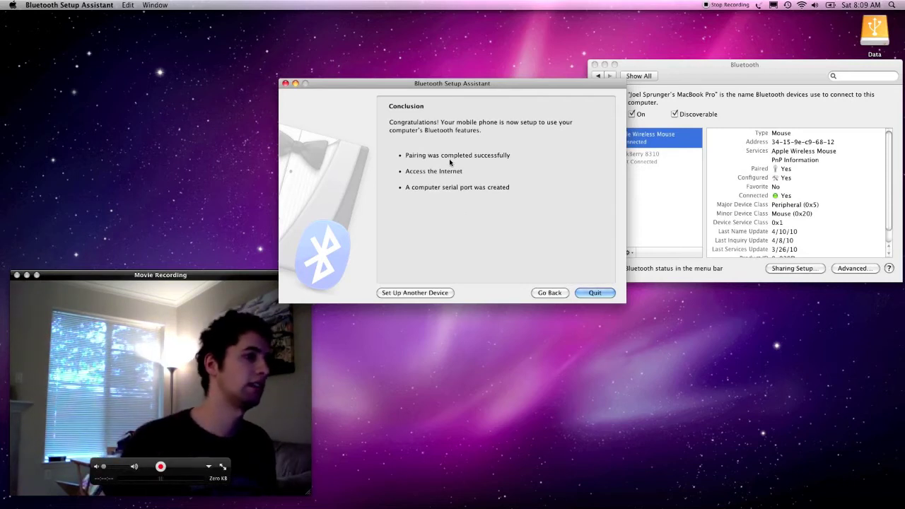
left_click(605, 292)
Step: Connect through the BlackBerry modem service in Network, dismiss the modem error, and open advanced Modem settings
left_click_drag(717, 76, 572, 87)
left_click(507, 87)
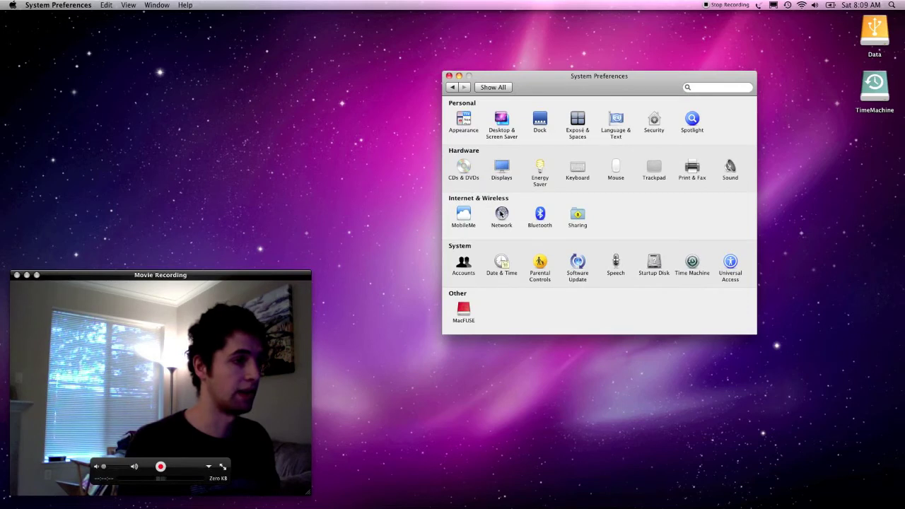
left_click(500, 214)
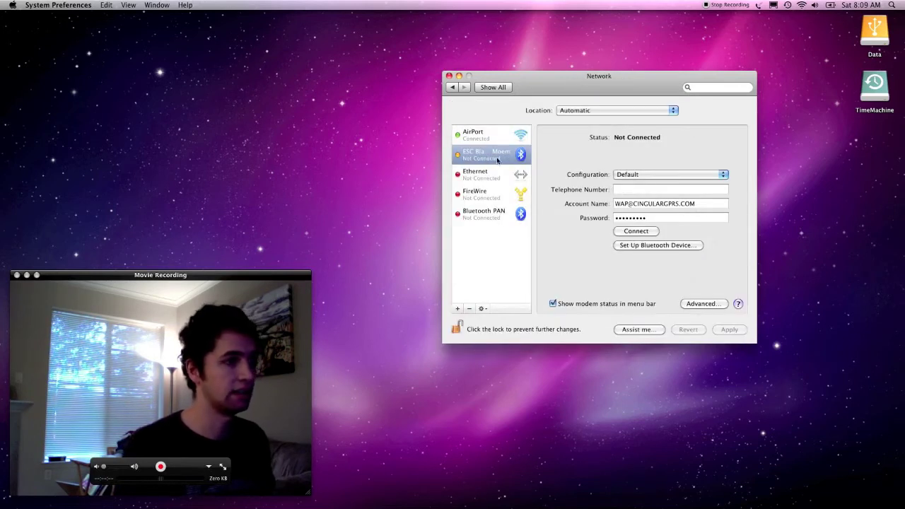
left_click(636, 231)
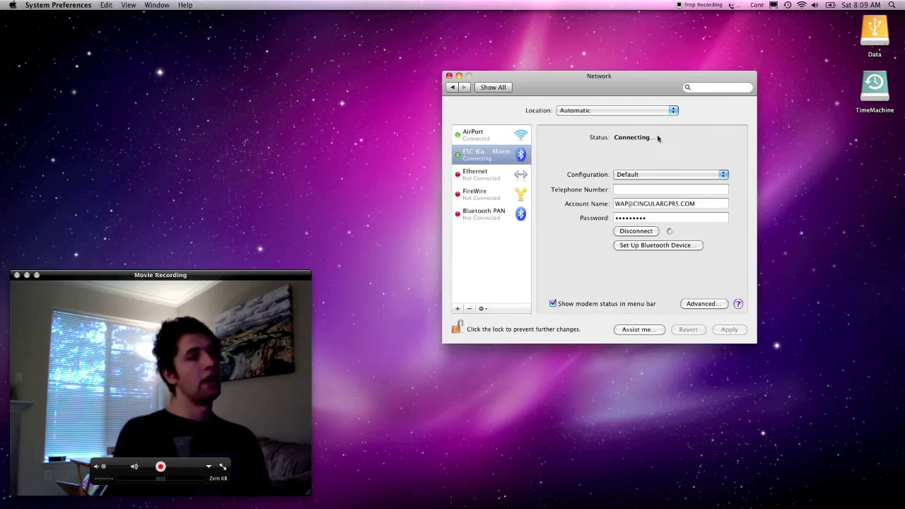
left_click(635, 231)
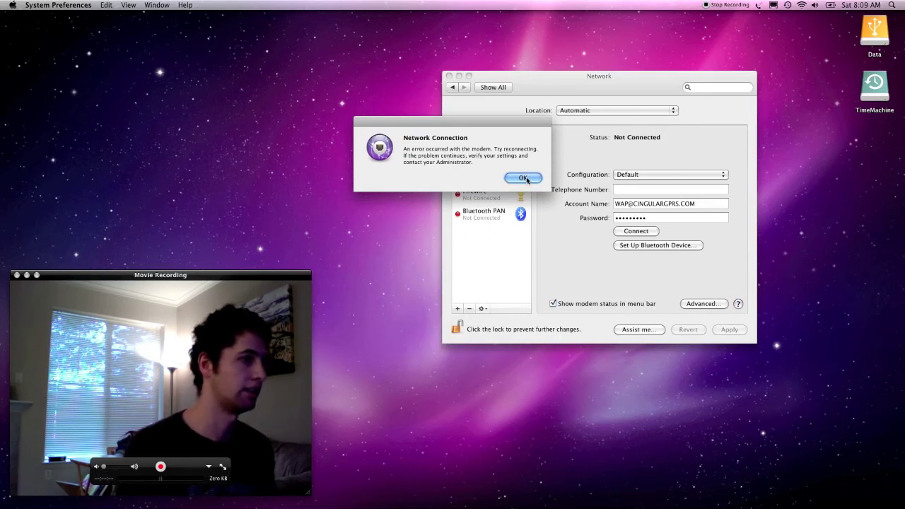
left_click(523, 178)
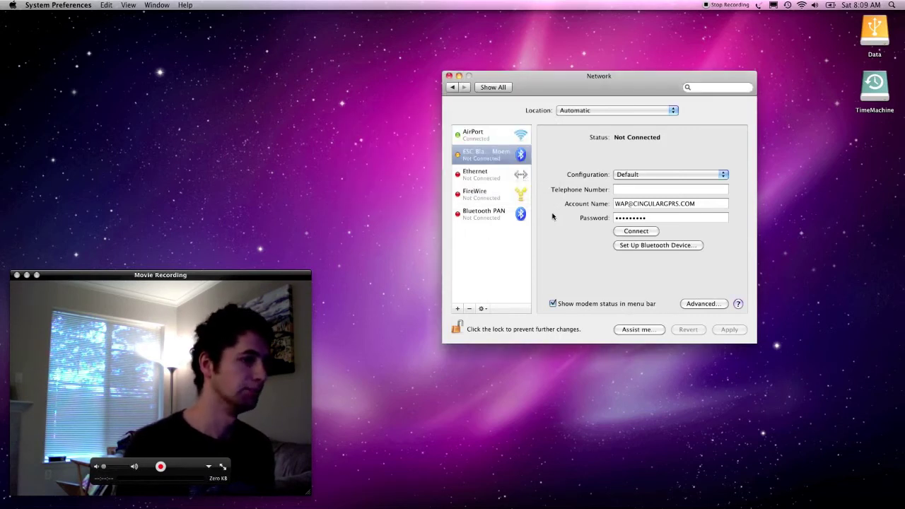
left_click(689, 306)
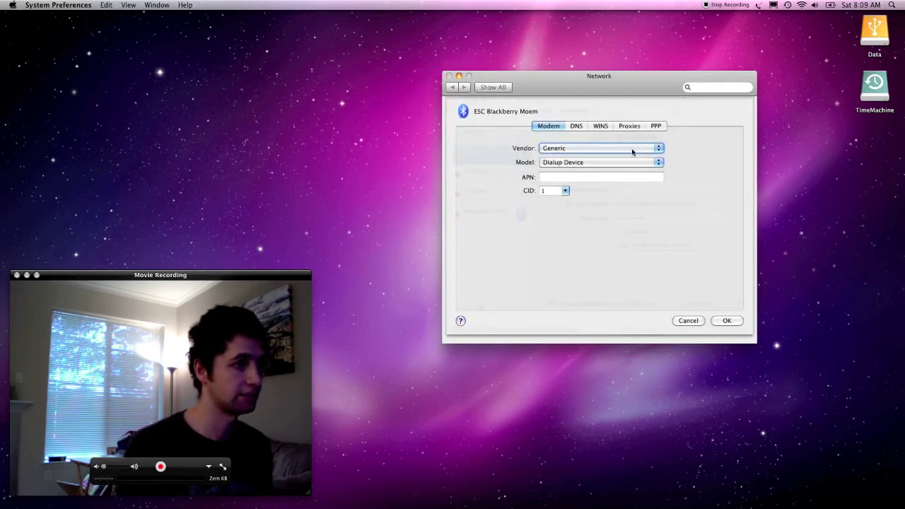
Step: Set the BlackBerry modem's vendor to Other with model BlackBerry 8300 and confirm with OK
left_click(659, 149)
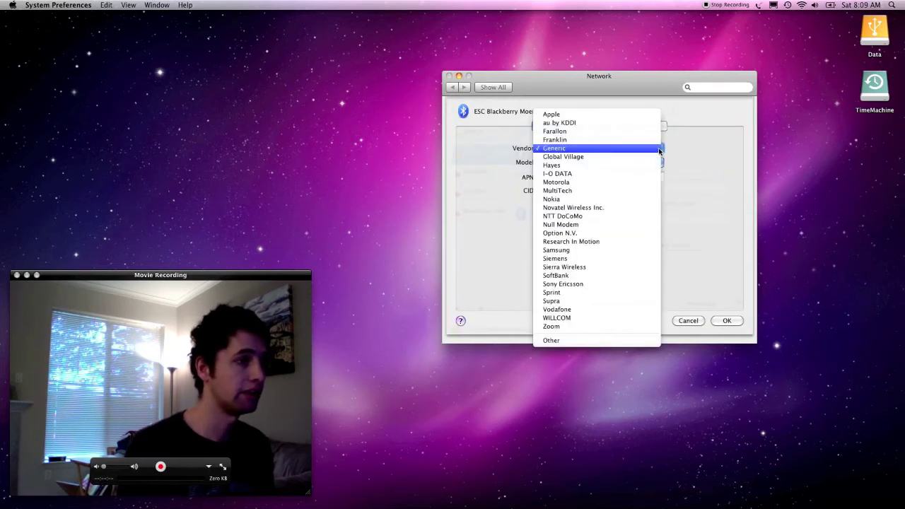
left_click(695, 155)
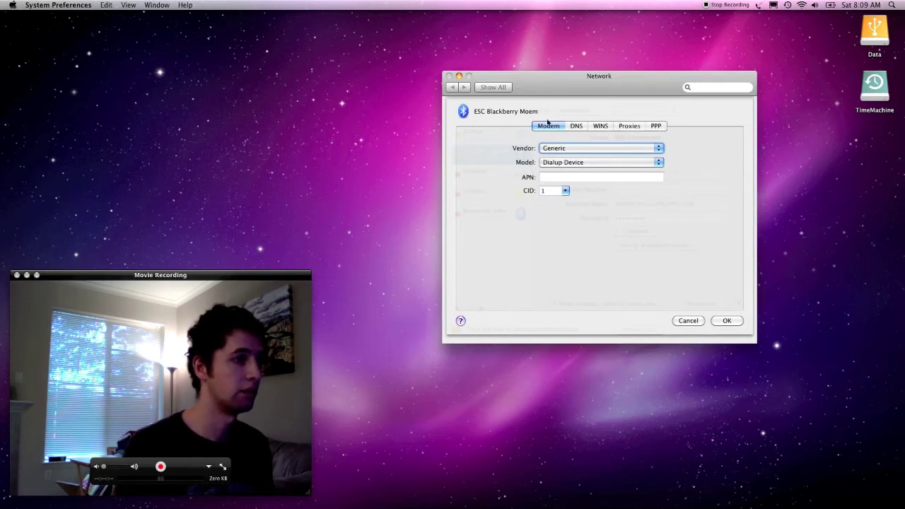
left_click(659, 149)
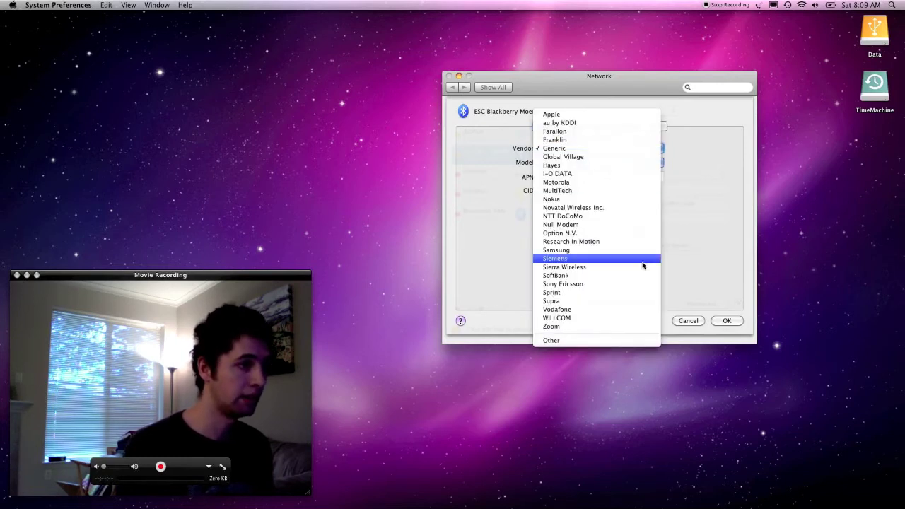
left_click(598, 341)
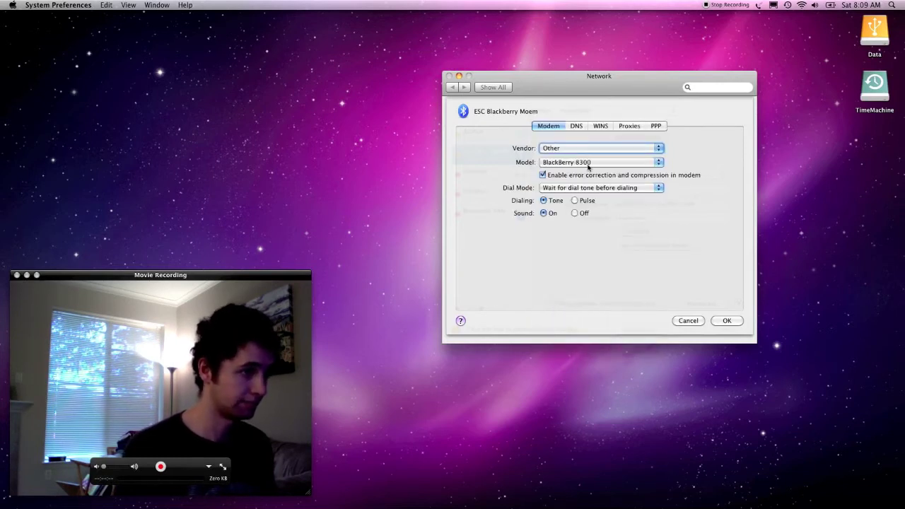
left_click(604, 167)
left_click(718, 163)
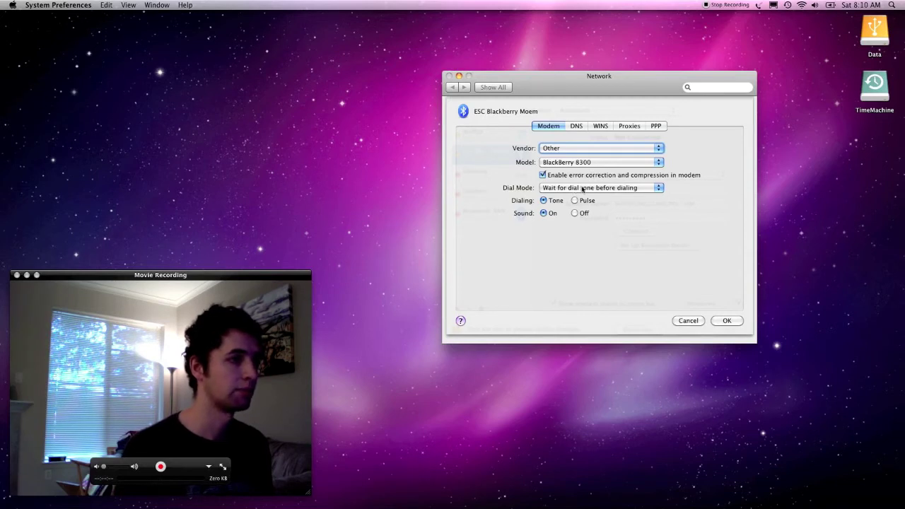
left_click(727, 321)
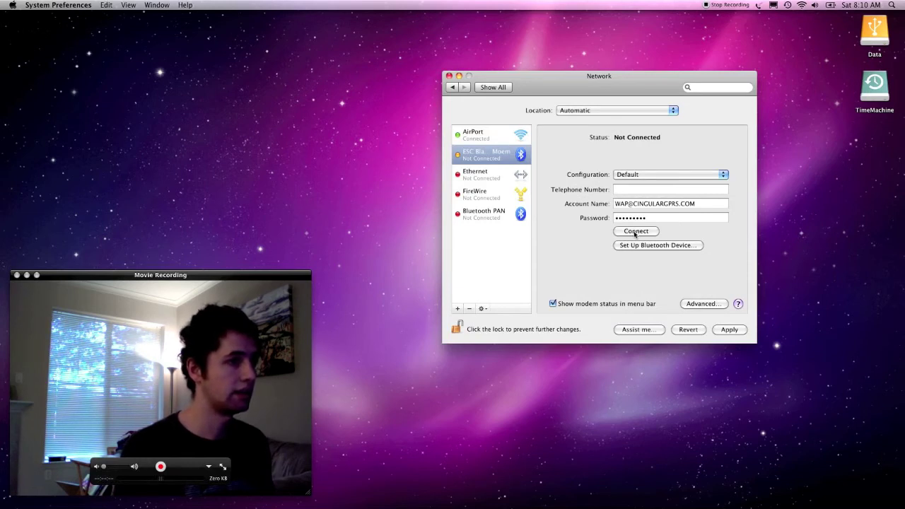
Step: Apply the pending changes, connect through the BlackBerry modem, and close Network preferences once connected
left_click(635, 231)
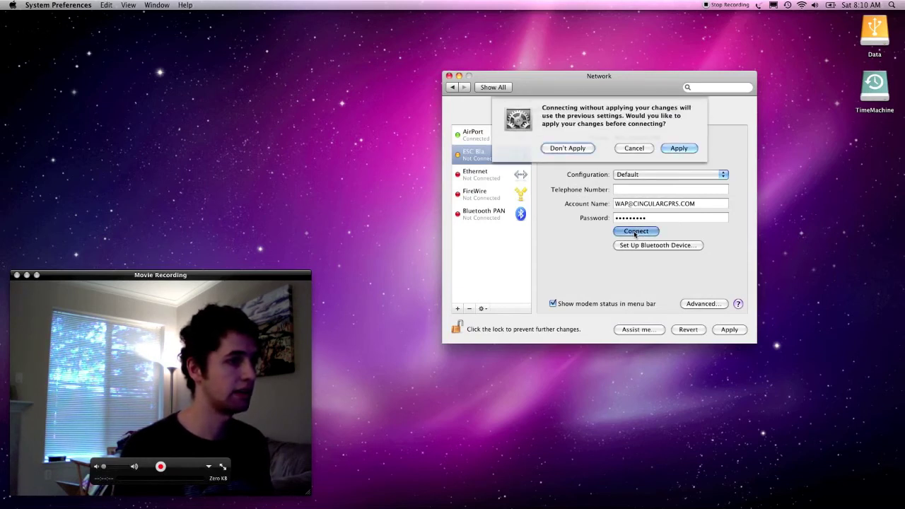
left_click(680, 148)
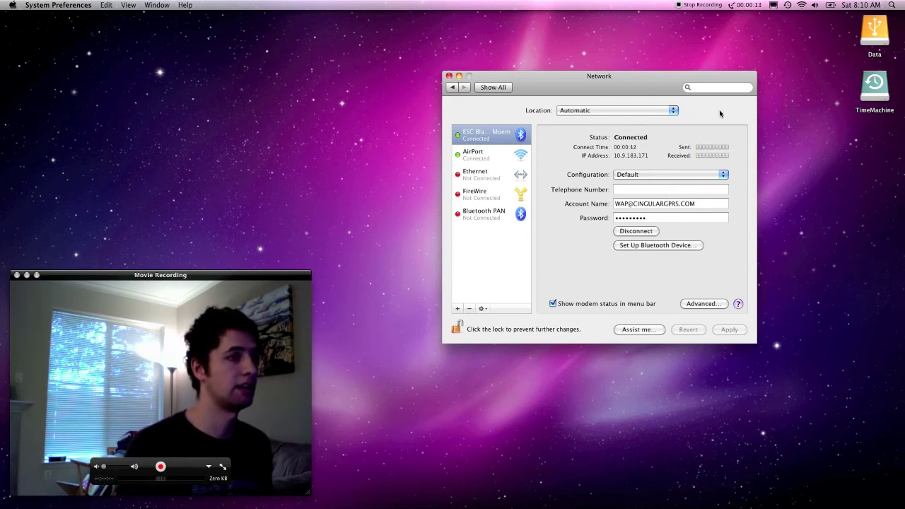
left_click(449, 76)
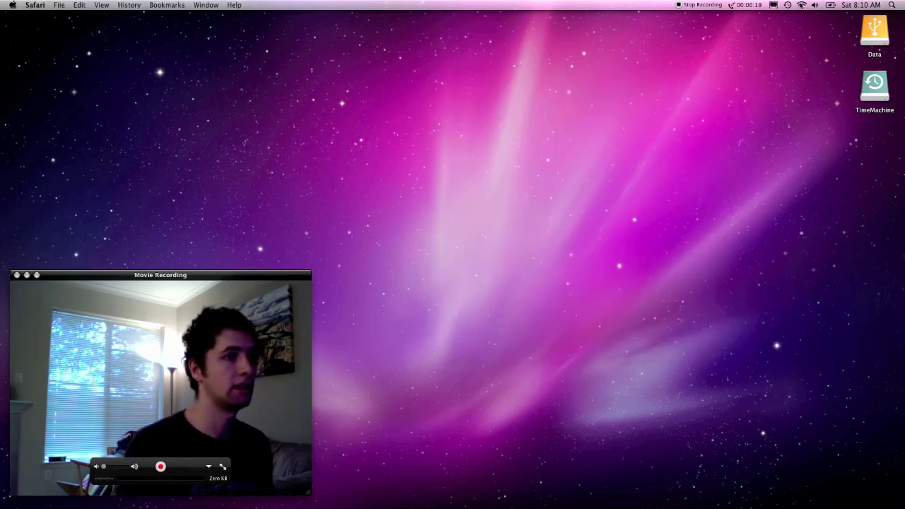
Step: Turn AirPort off from the menu bar, check the modem status menu, and restore the minimized Safari window
left_click(801, 5)
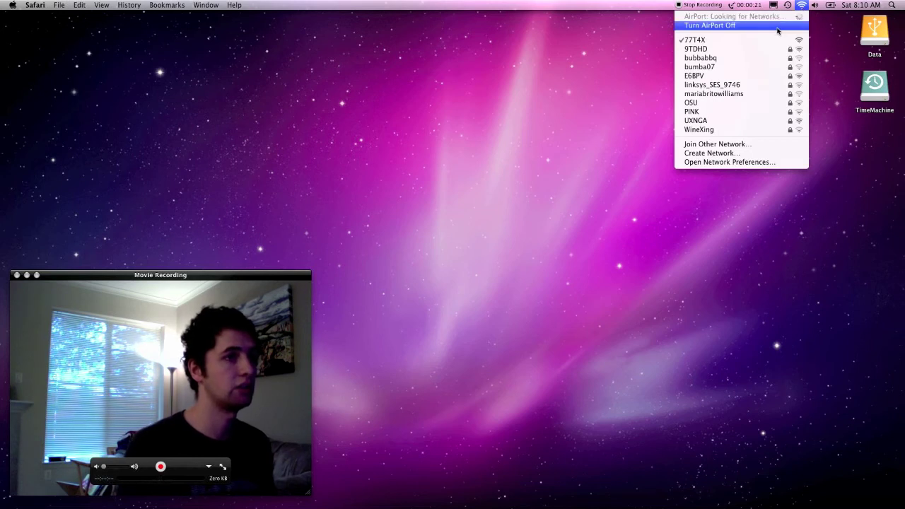
left_click(778, 27)
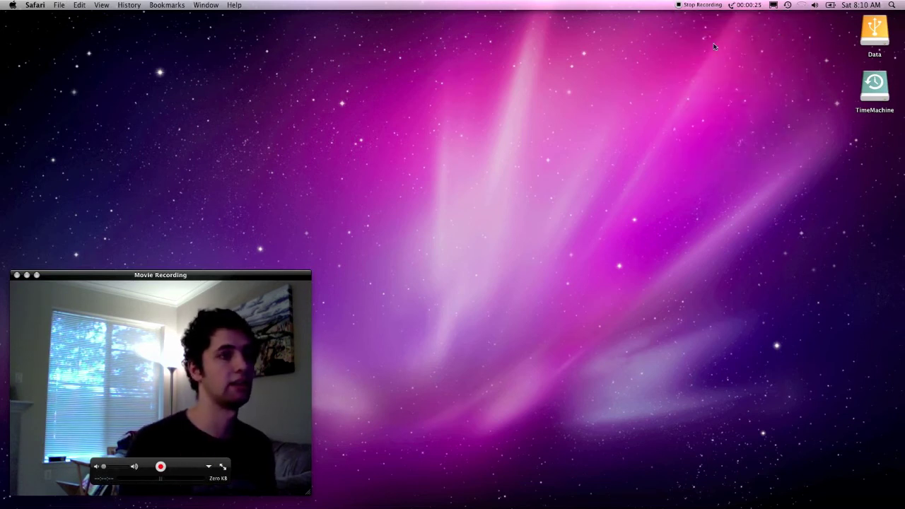
left_click(746, 4)
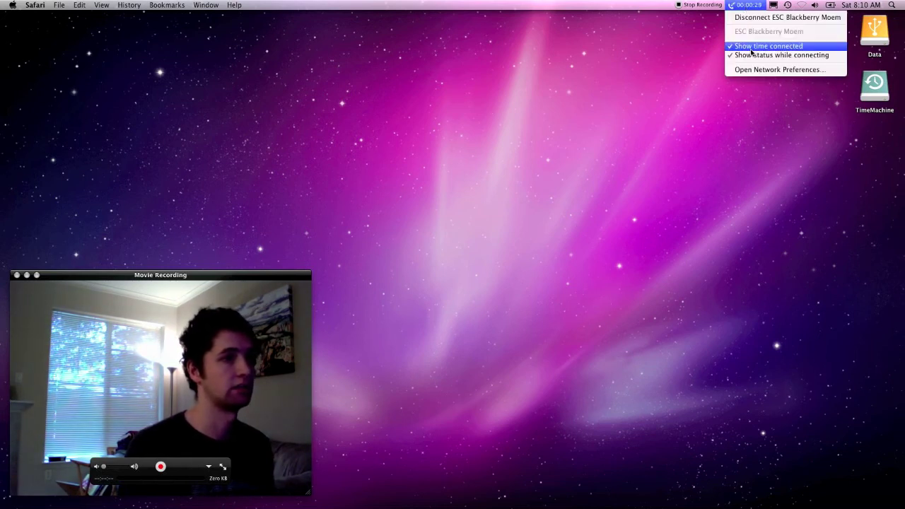
left_click(718, 128)
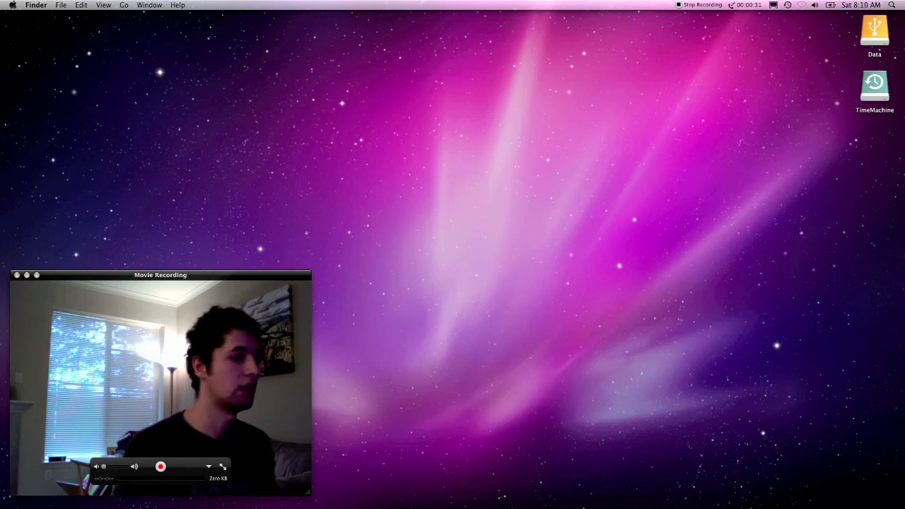
mouse_move(587, 495)
left_click(667, 491)
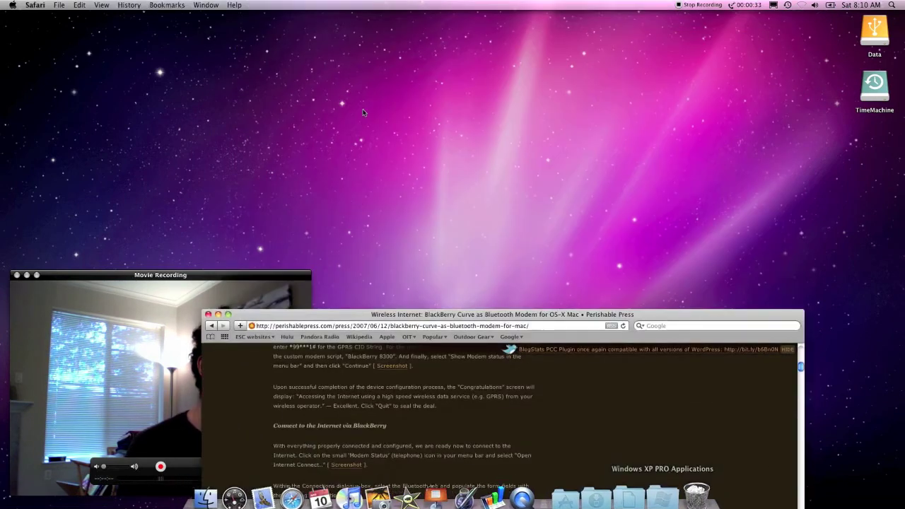
Step: Move the Safari window up below the menu bar and go back to the Google page
left_click_drag(358, 315, 378, 10)
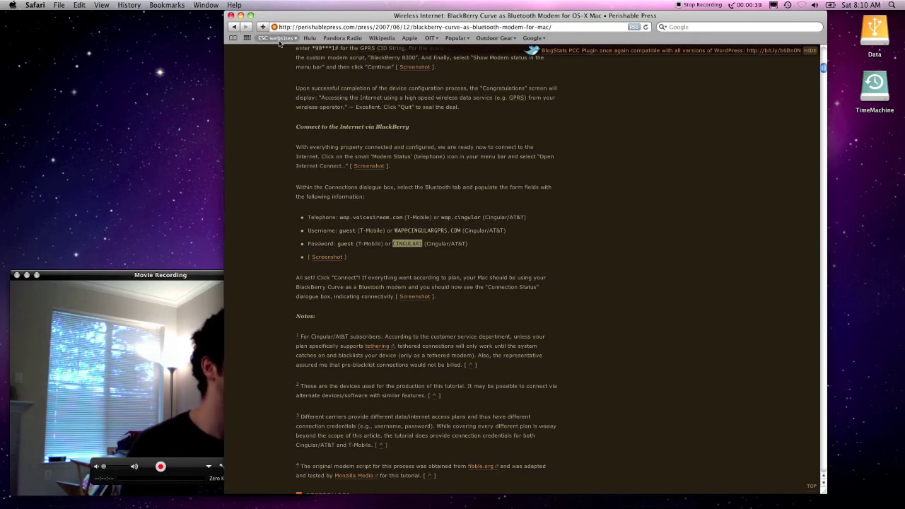
left_click(234, 36)
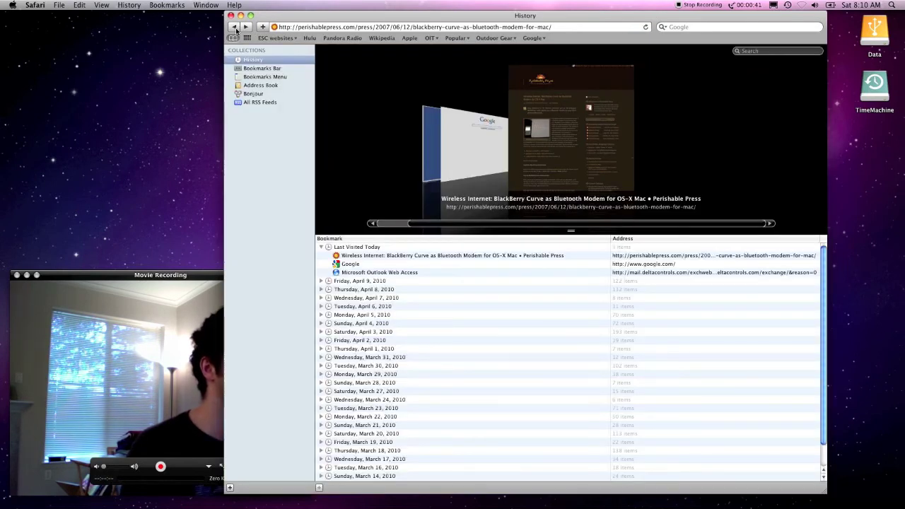
left_click(234, 27)
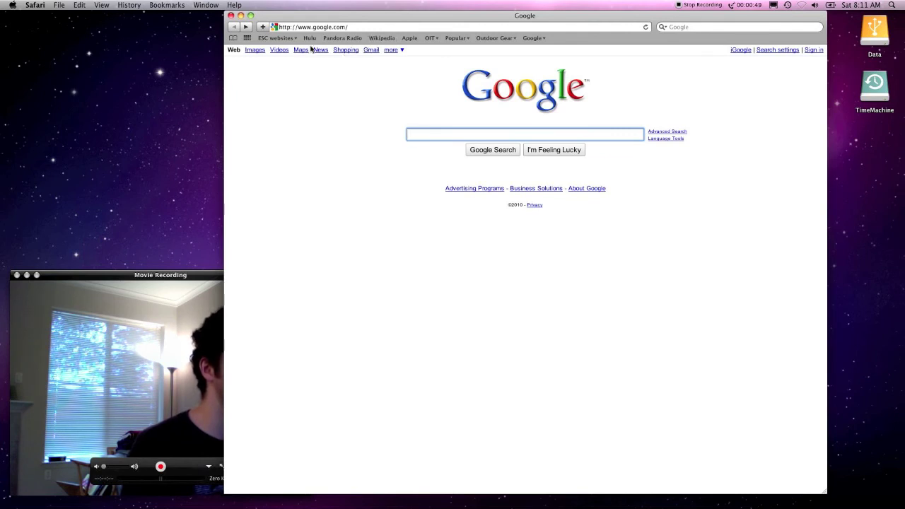
Step: Load Outlook Web Access from ESC websites and the Oregon Institute of Technology site from OIT, then close Safari's window
left_click(276, 37)
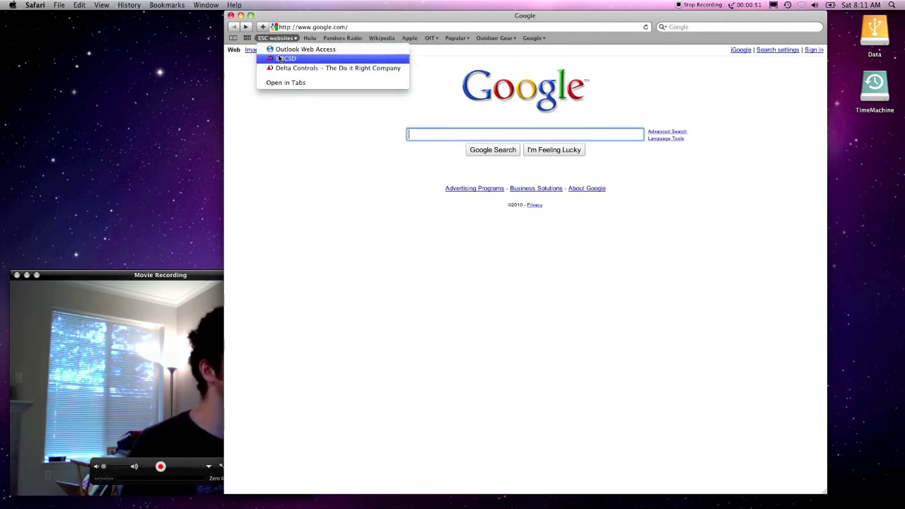
left_click(279, 49)
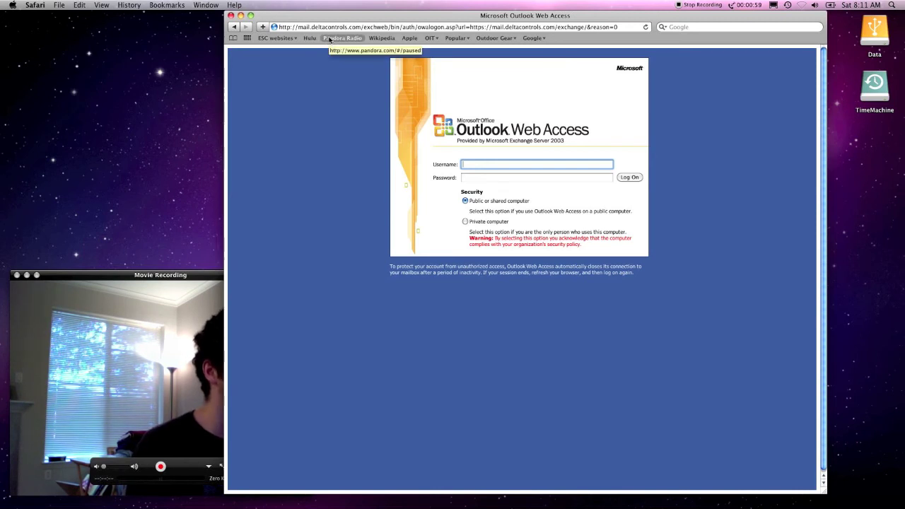
left_click(431, 38)
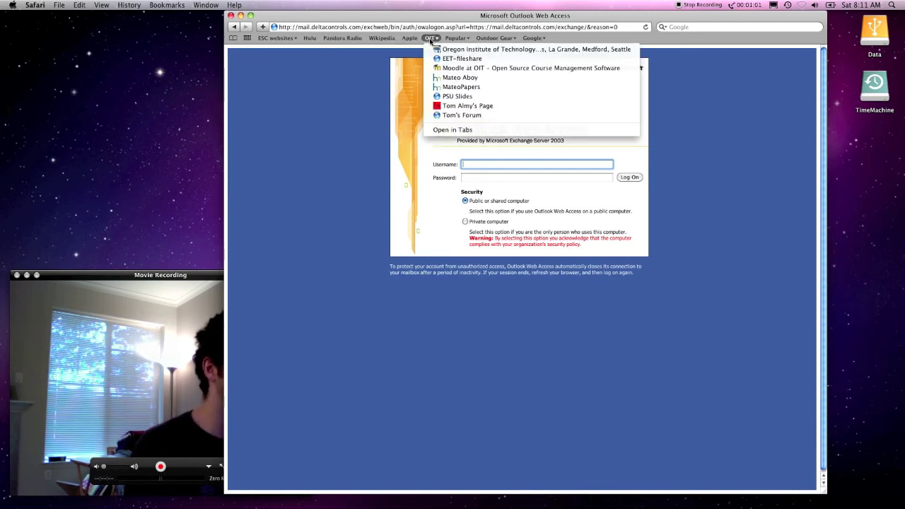
left_click(438, 49)
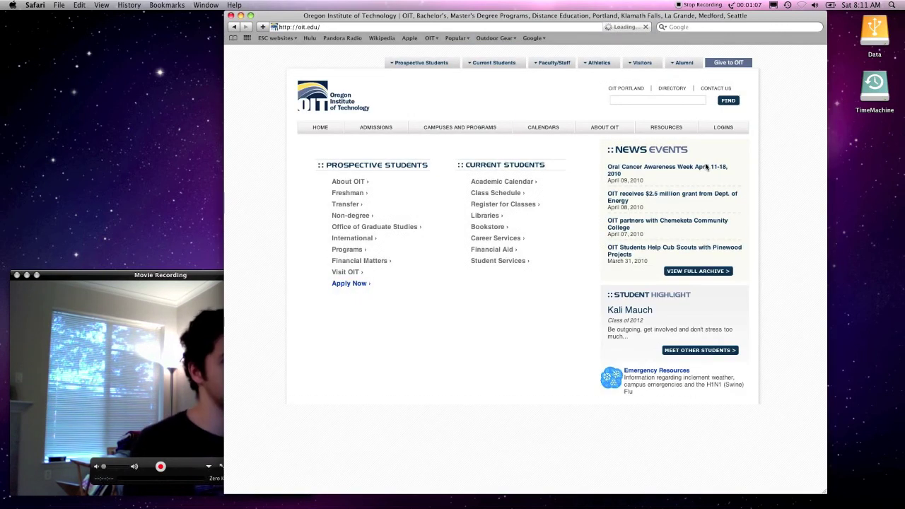
left_click(230, 16)
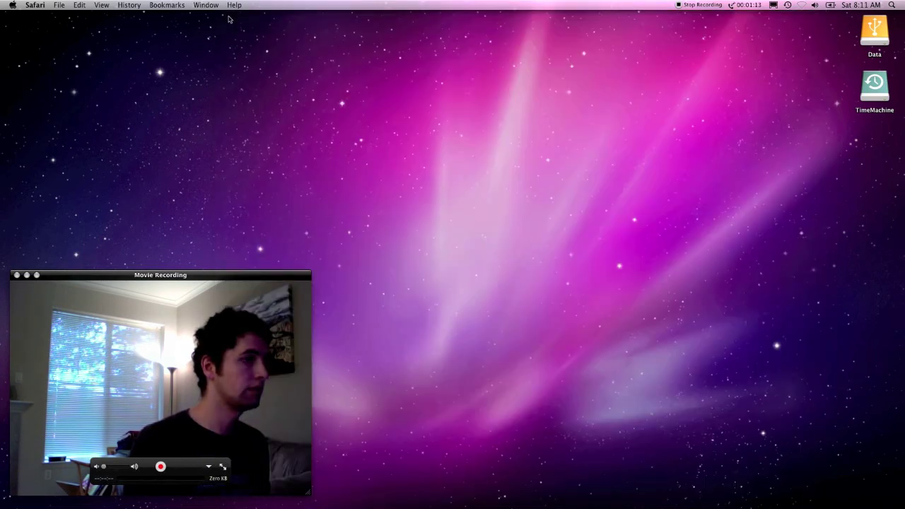